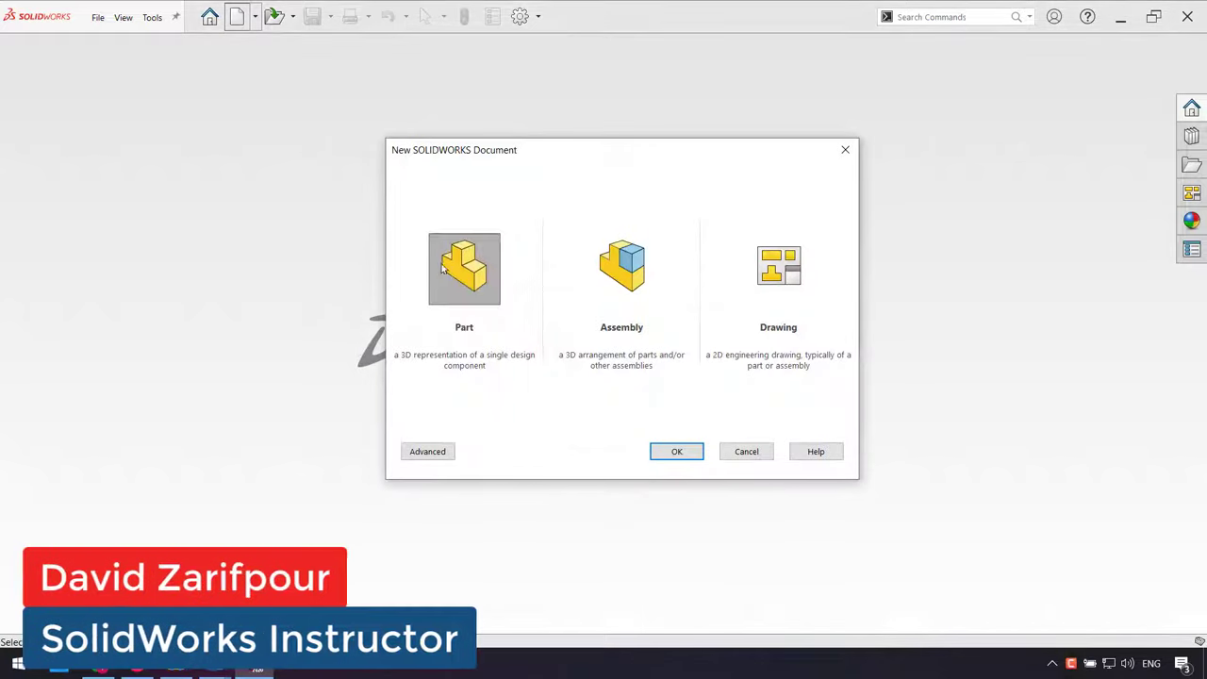
- Create a new blank part document, Part1, from the New SOLIDWORKS Document dialog
double_click(443, 267)
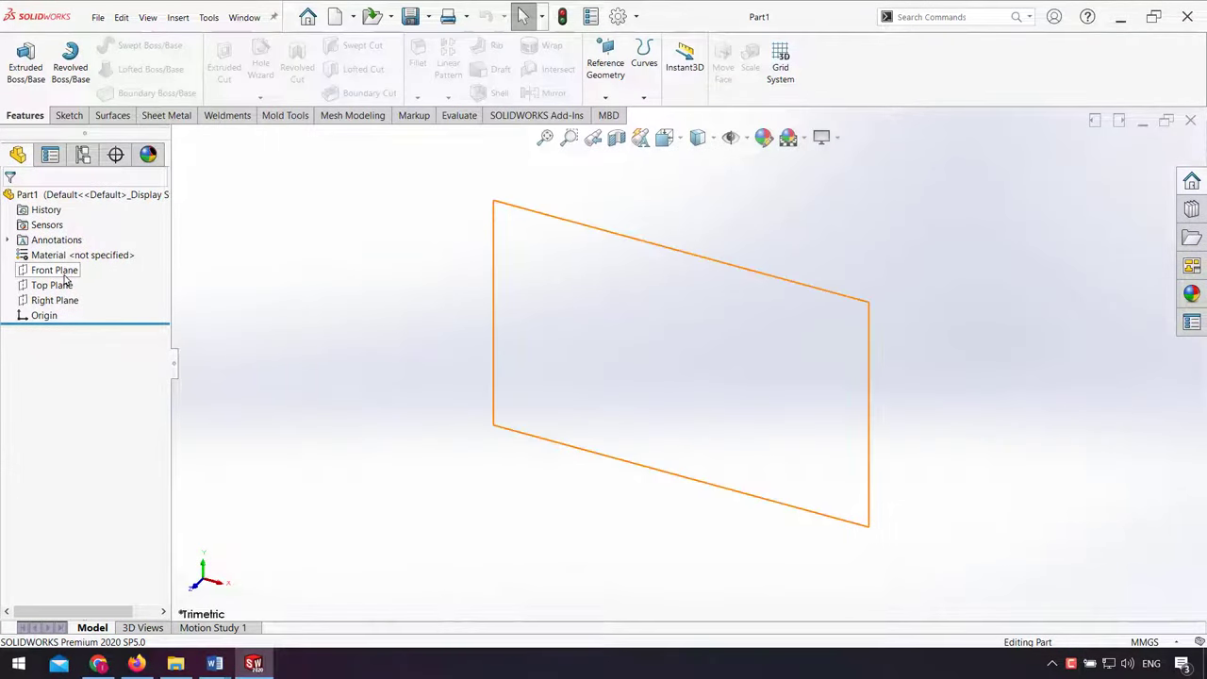
- On the Front Plane, sketch a closed profile of three lines and a tangent arc back to the origin
left_click(55, 270)
left_click(111, 252)
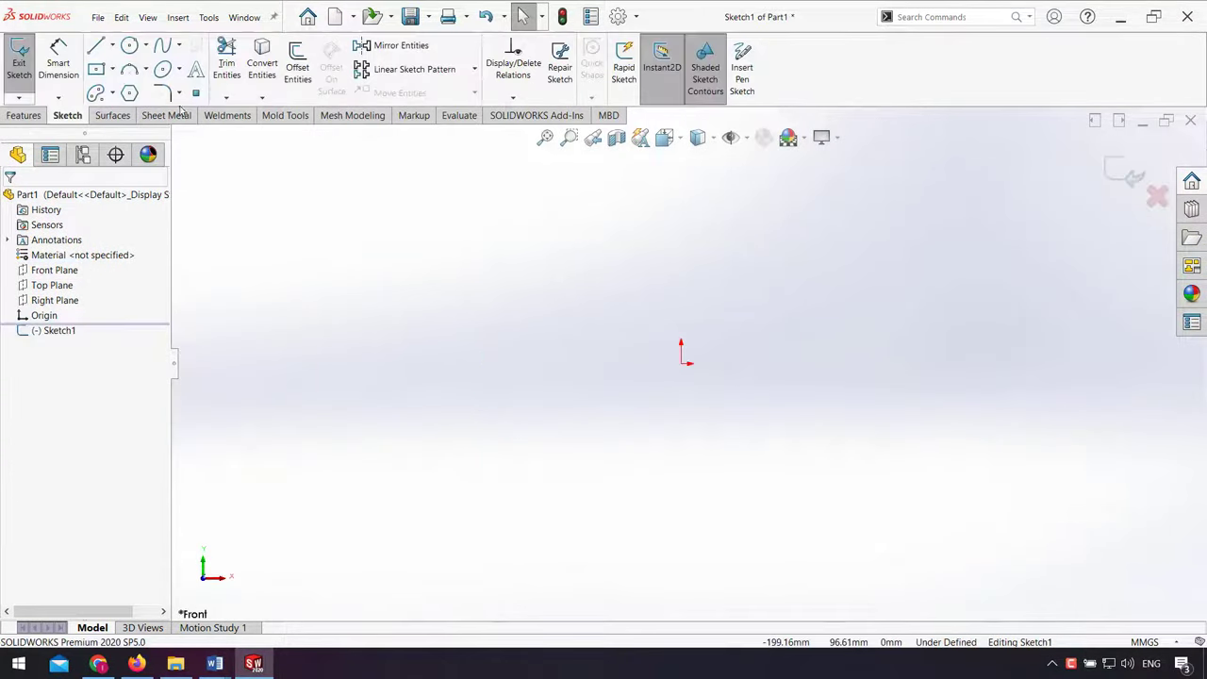
left_click(96, 47)
left_click(682, 363)
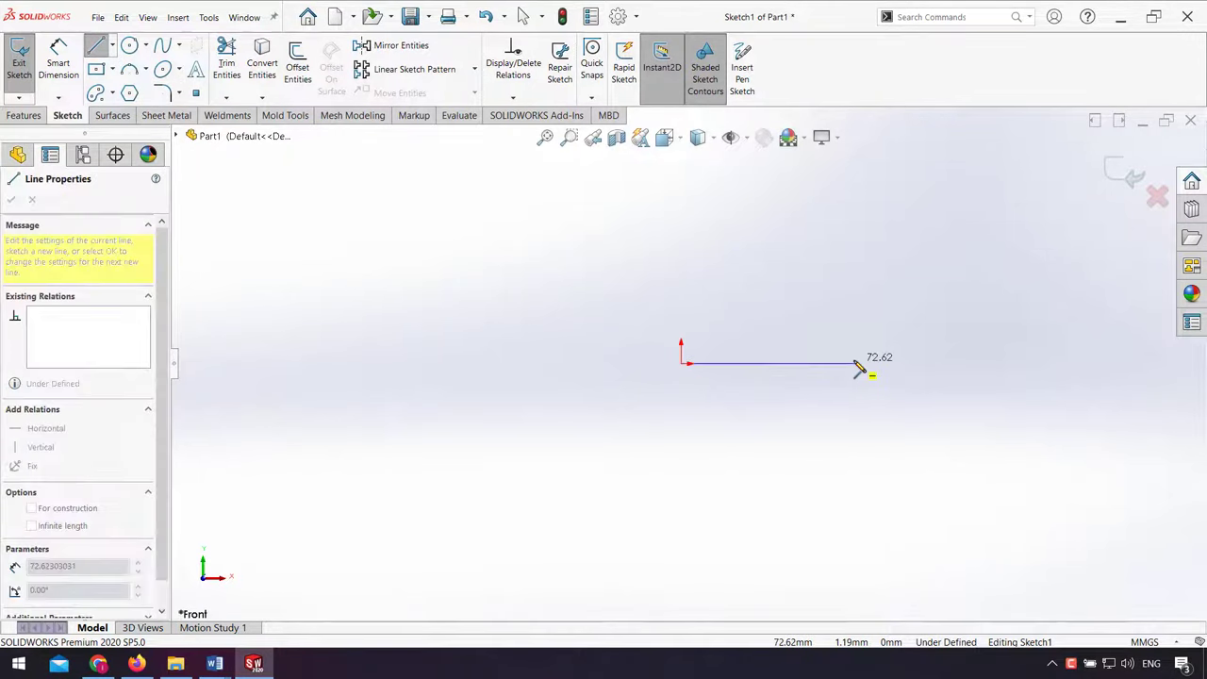
left_click(855, 363)
left_click(856, 315)
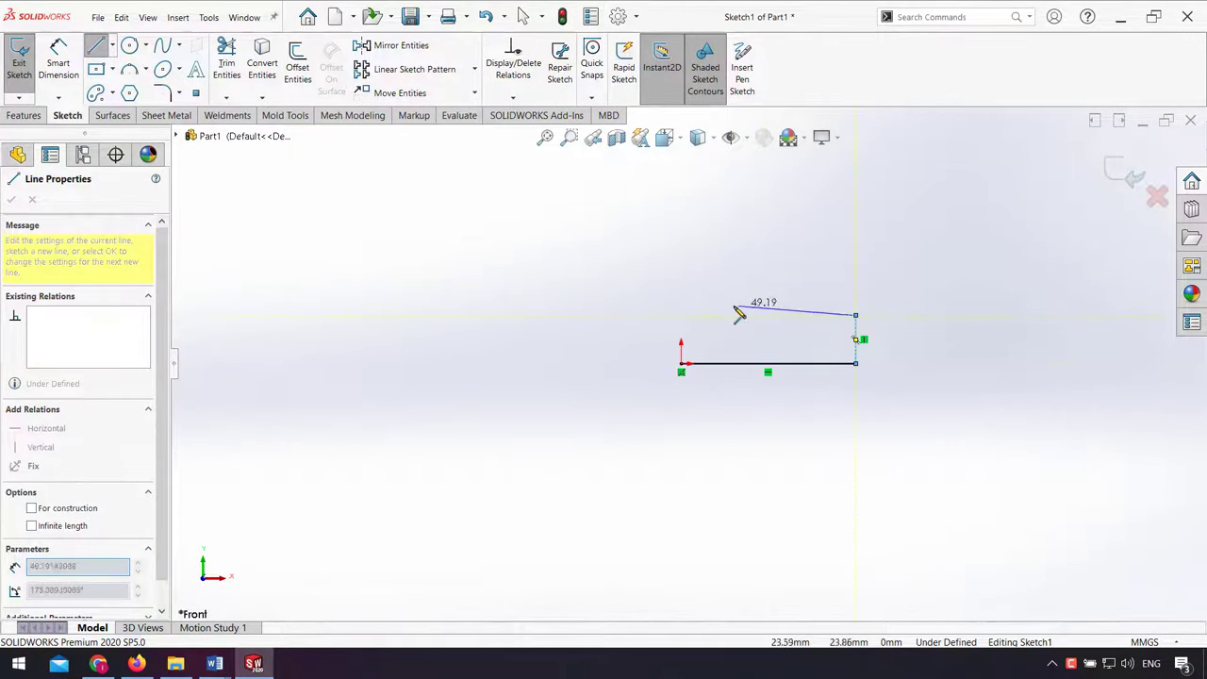
left_click(730, 315)
key("a")
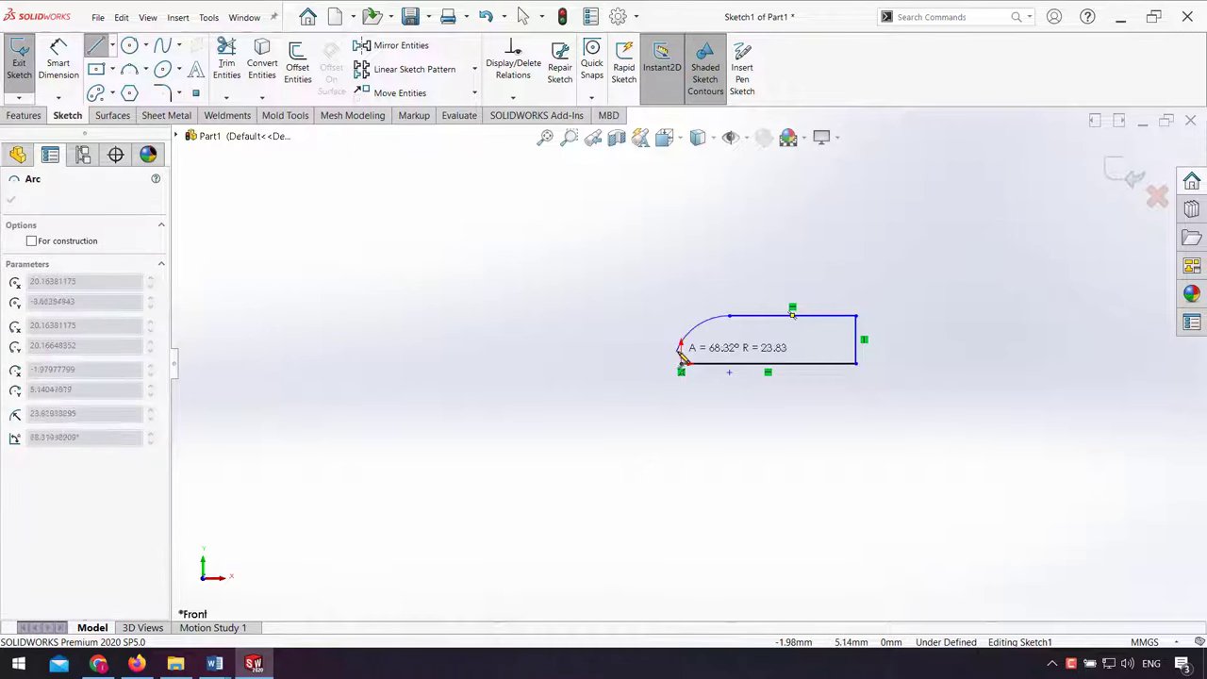
left_click(682, 363)
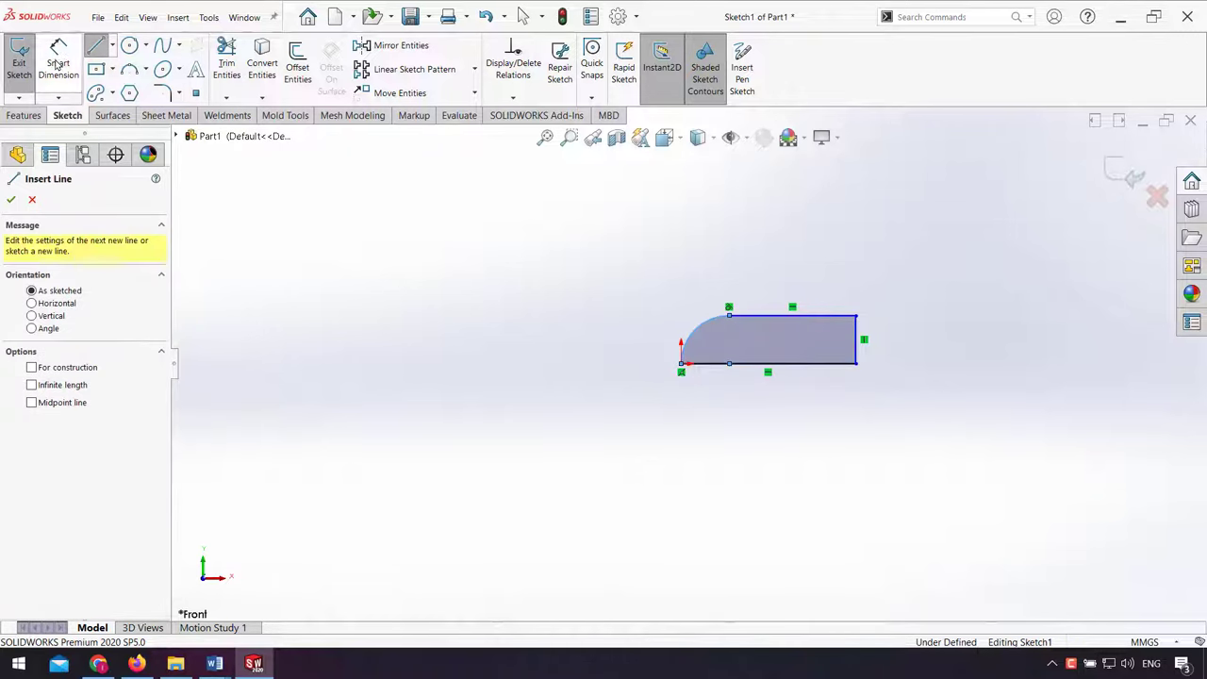
key("Escape")
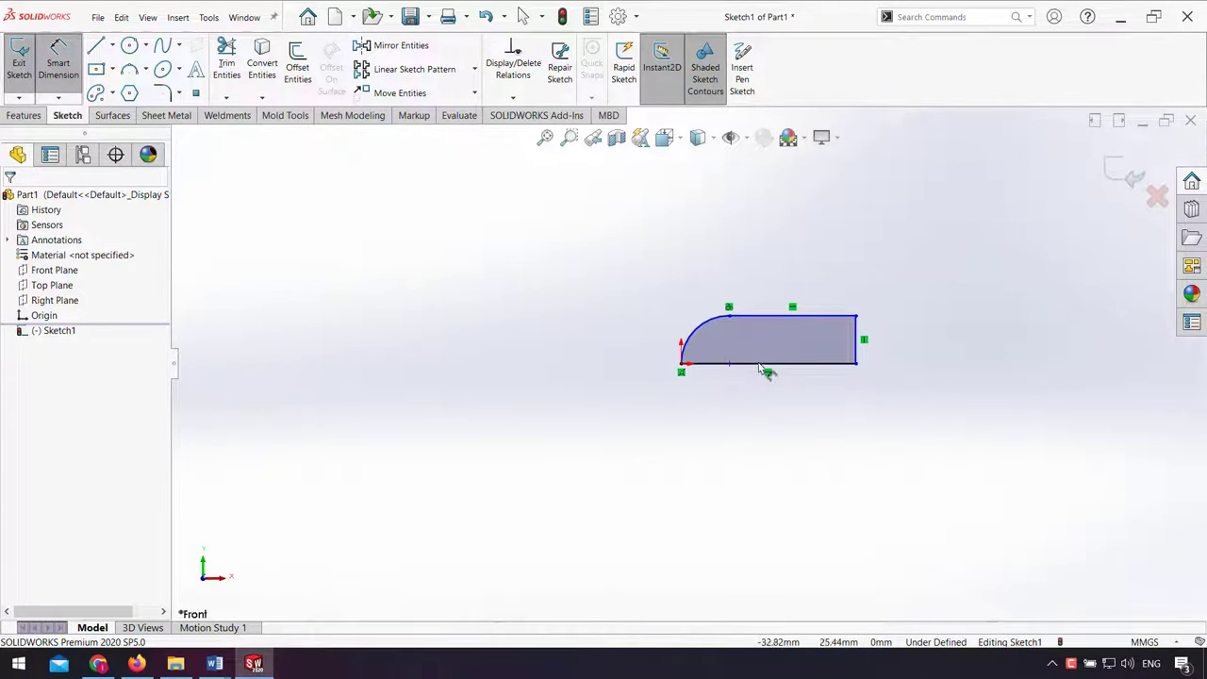
- Dimension the profile: bottom line 350, right side 80, flat top 200
left_click(789, 373)
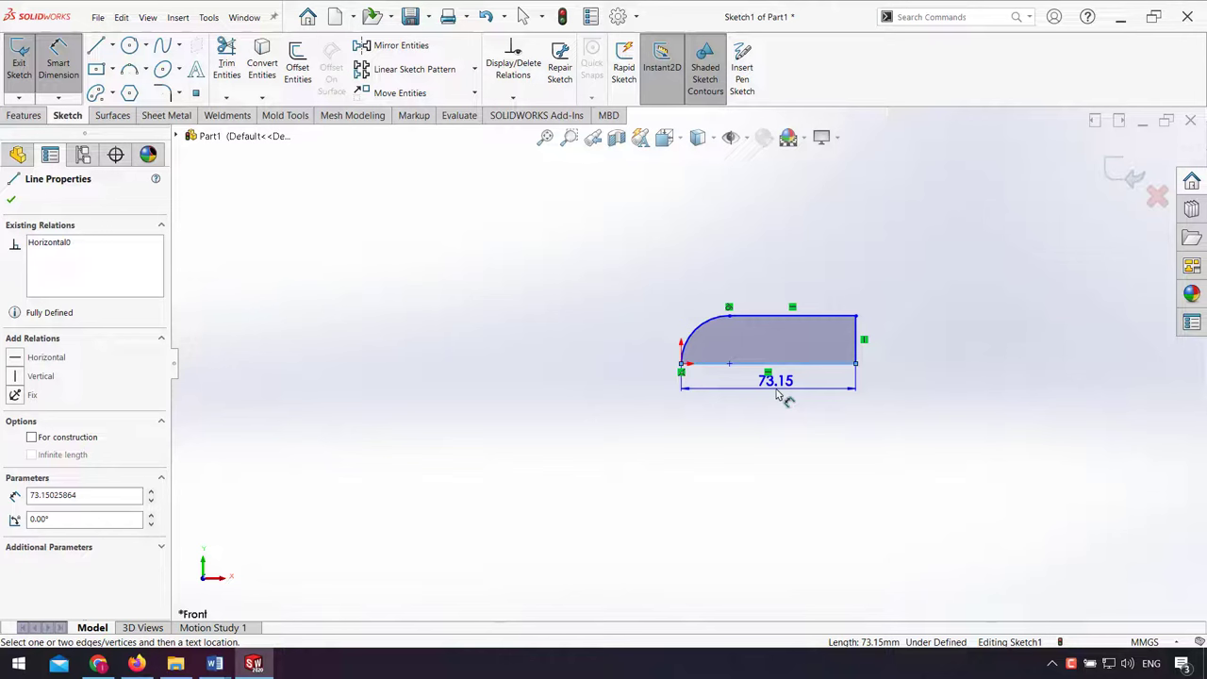
left_click(779, 392)
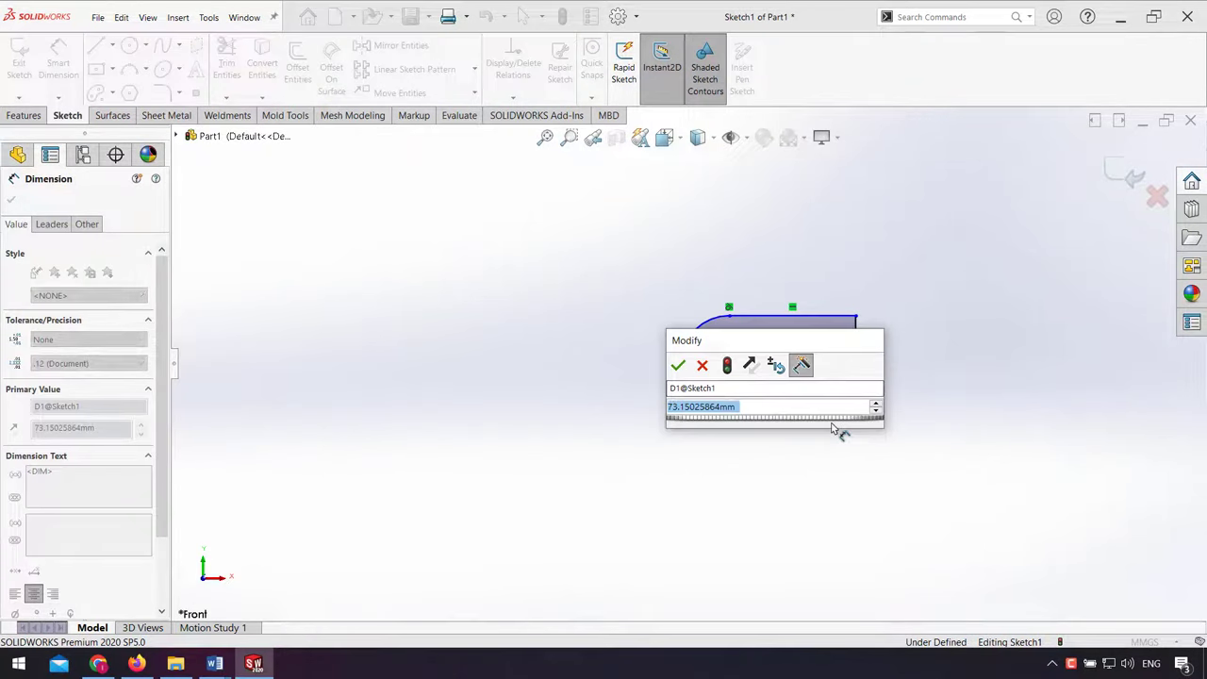
type("350")
key("Return")
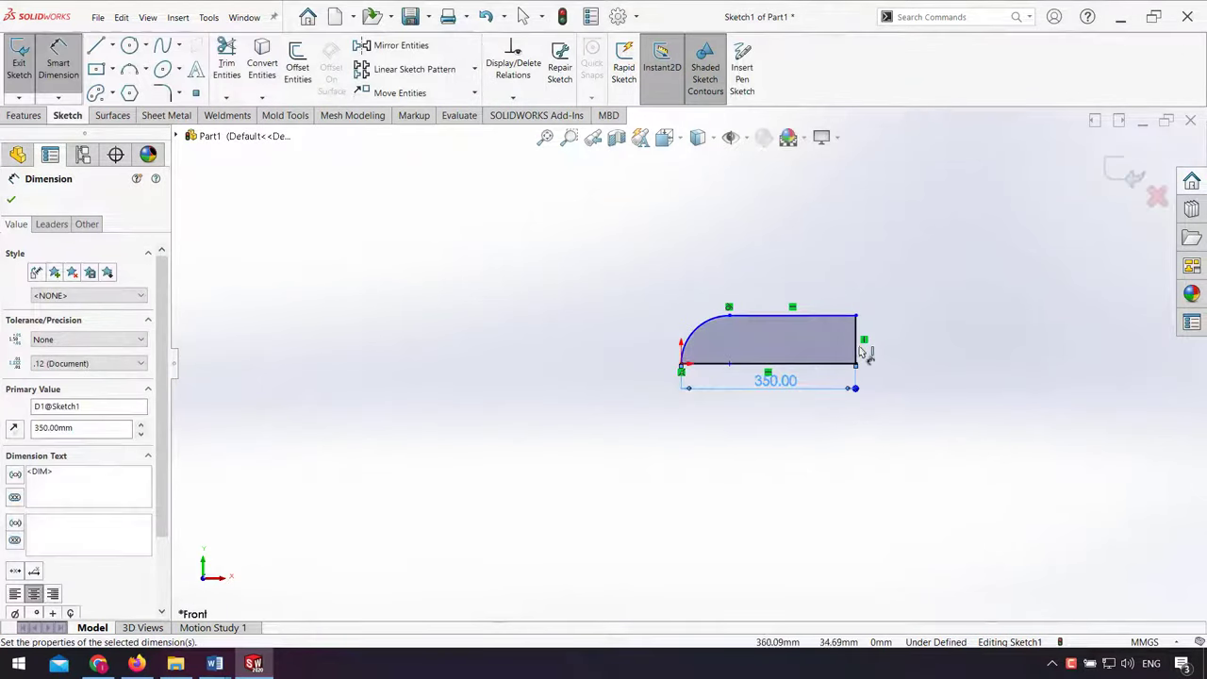
left_click(906, 349)
left_click(906, 349)
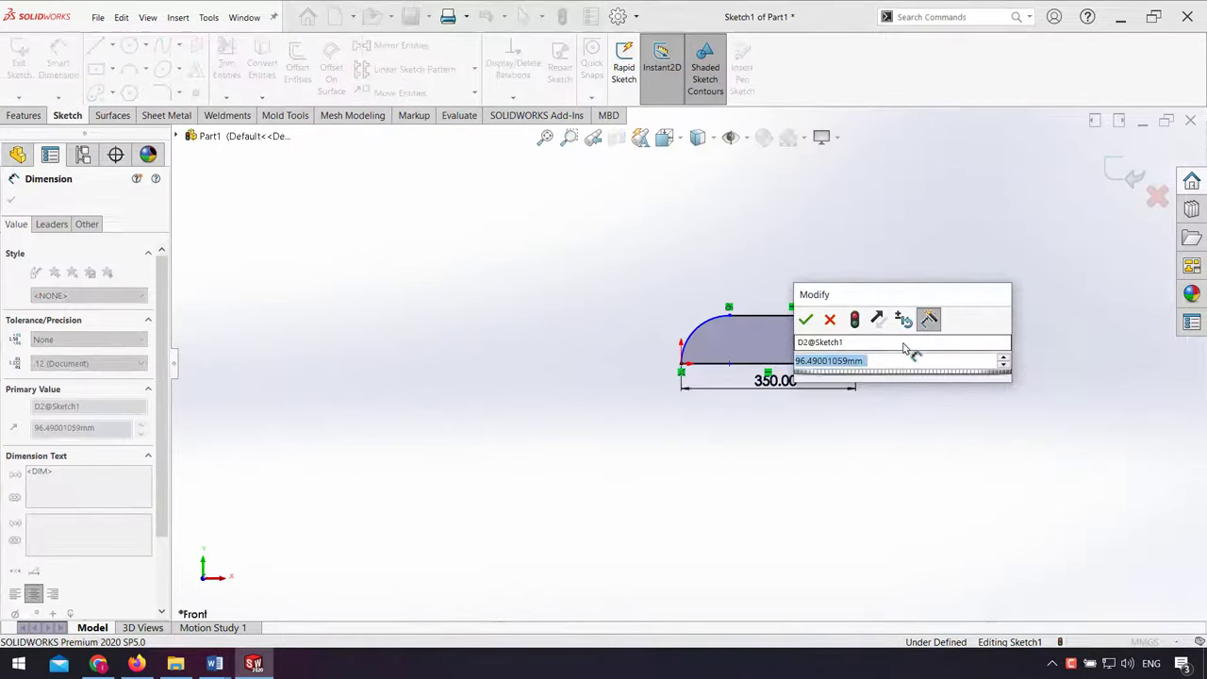
type("80")
key("Return")
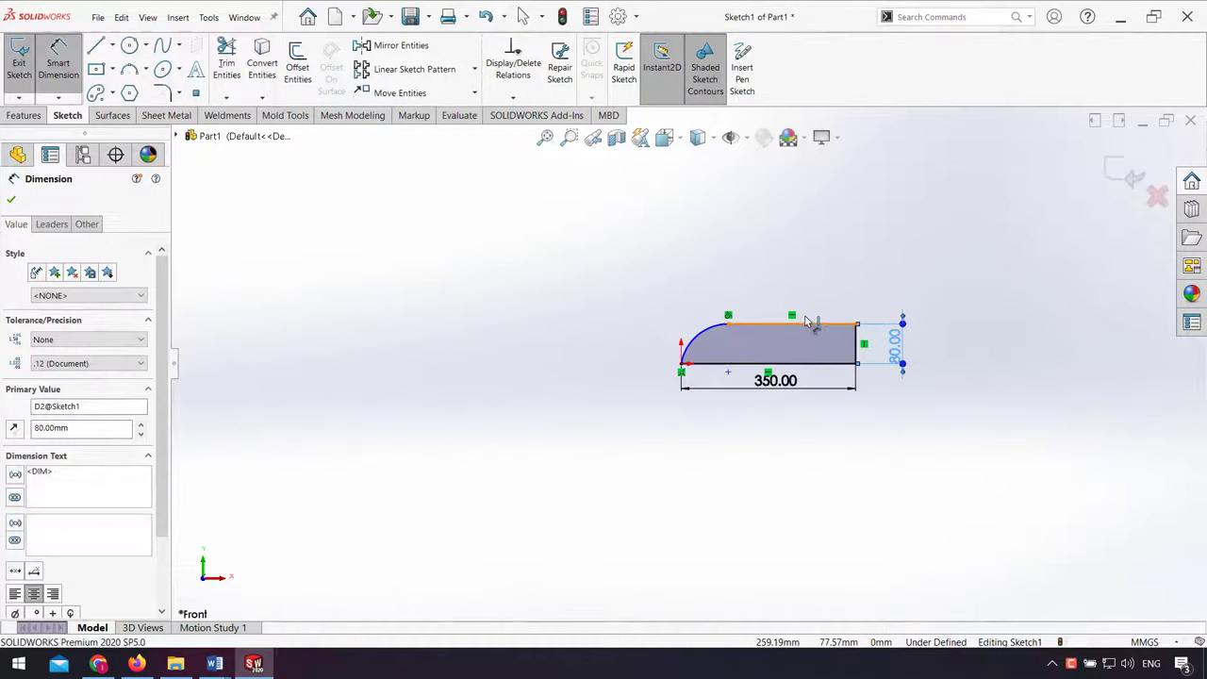
left_click(808, 323)
left_click(795, 288)
type("200")
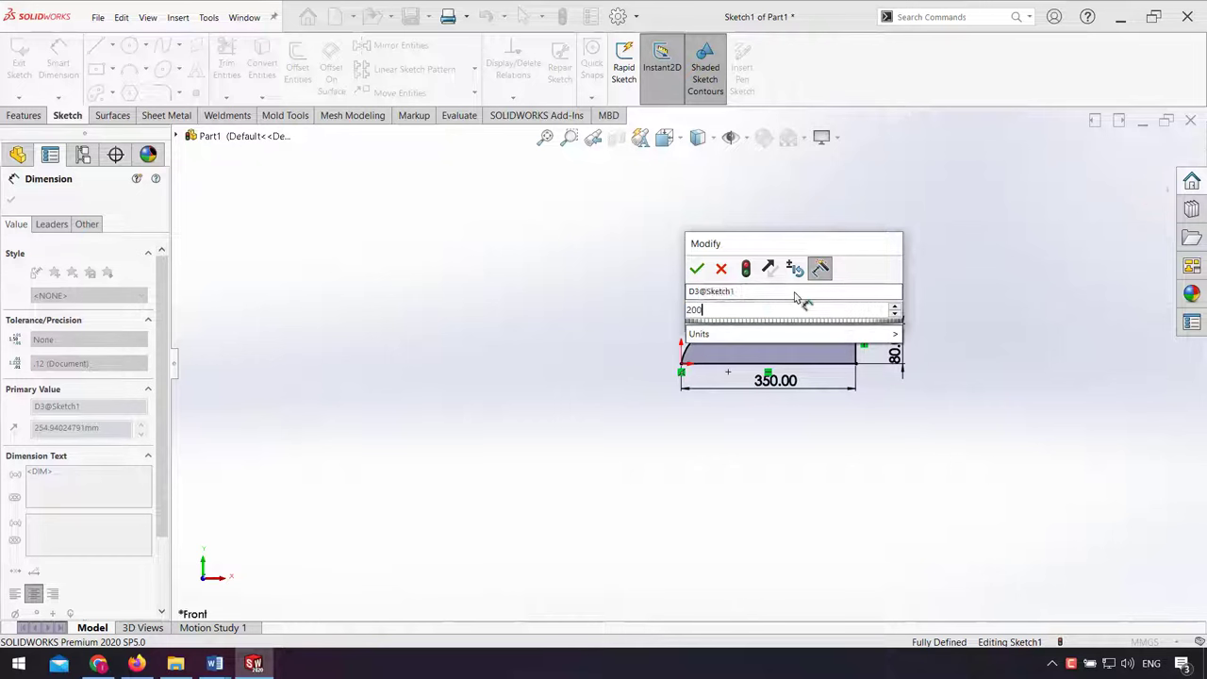
key("Return")
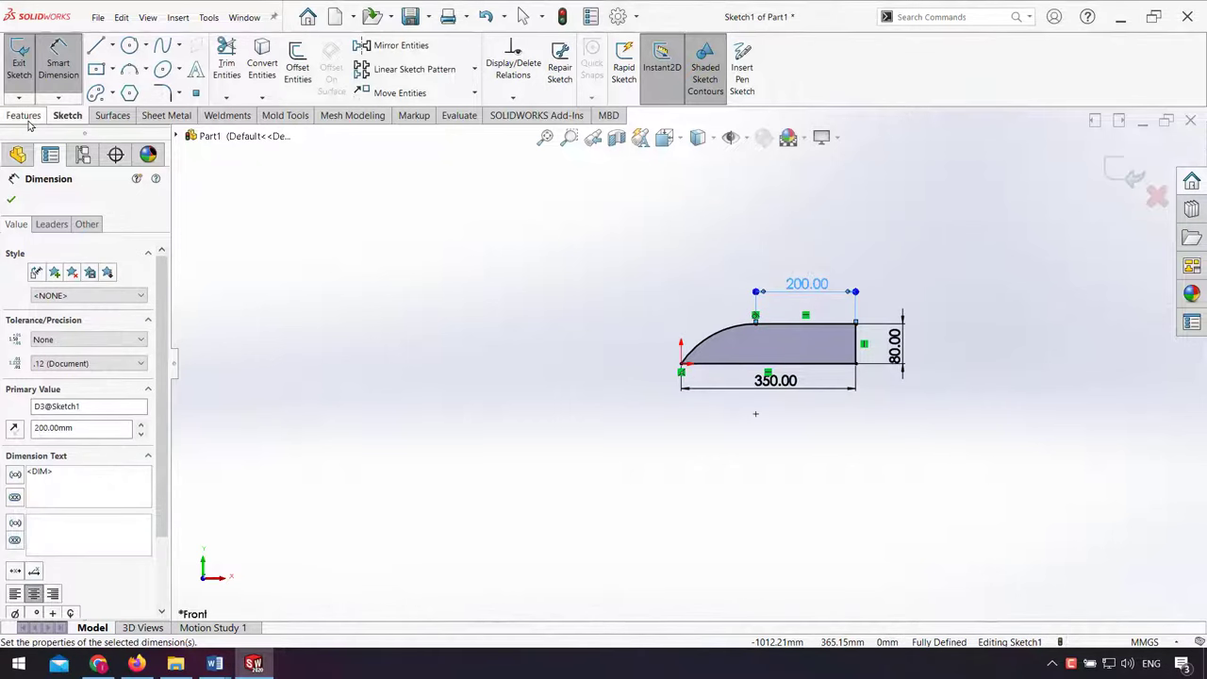
left_click(23, 115)
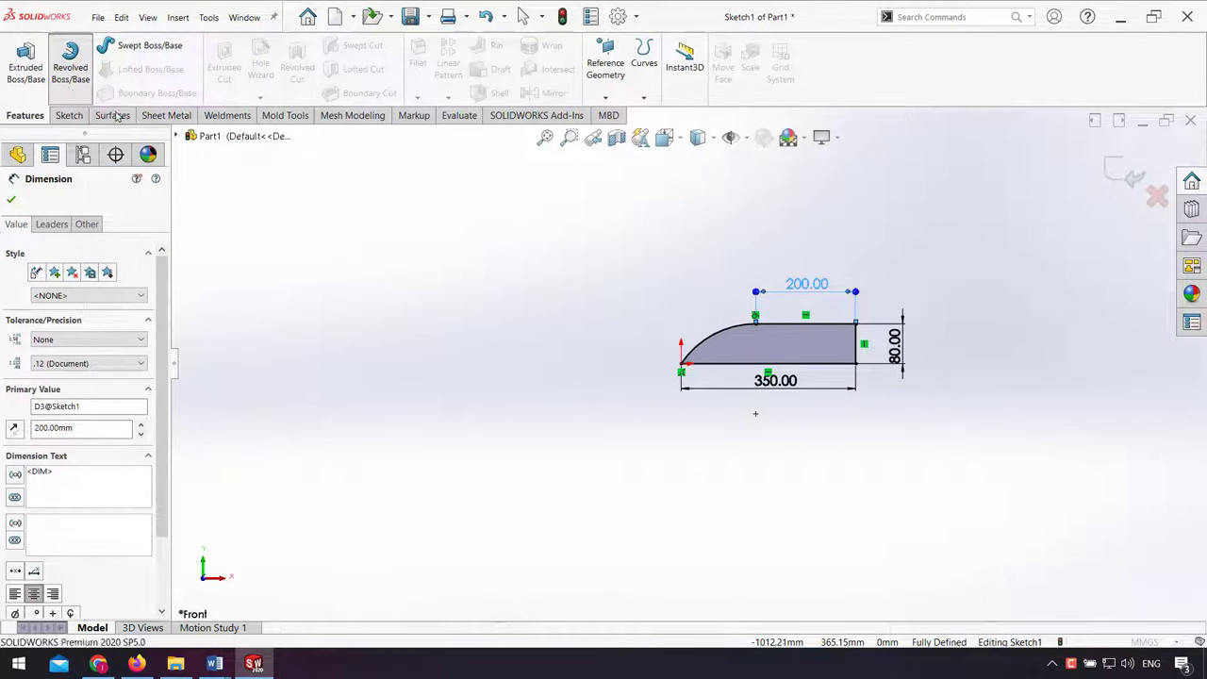
- Revolve the profile 360° about its bottom line, then begin a sketch on the Top Plane
left_click(627, 402)
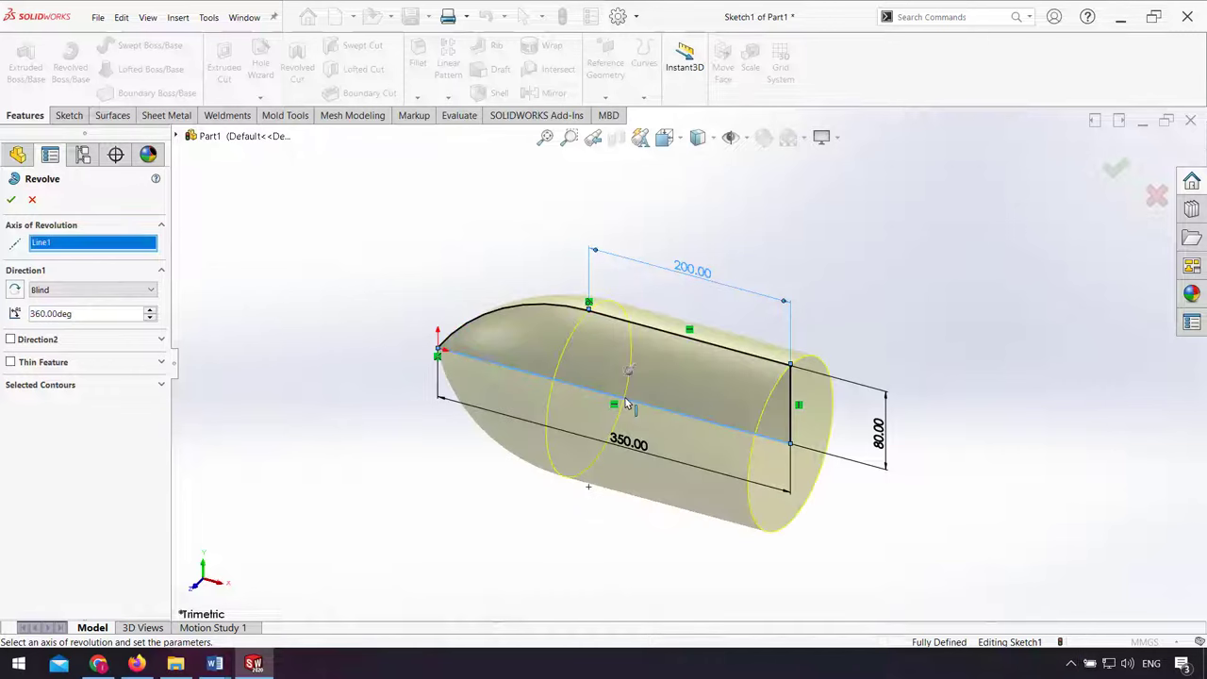
left_click(1116, 168)
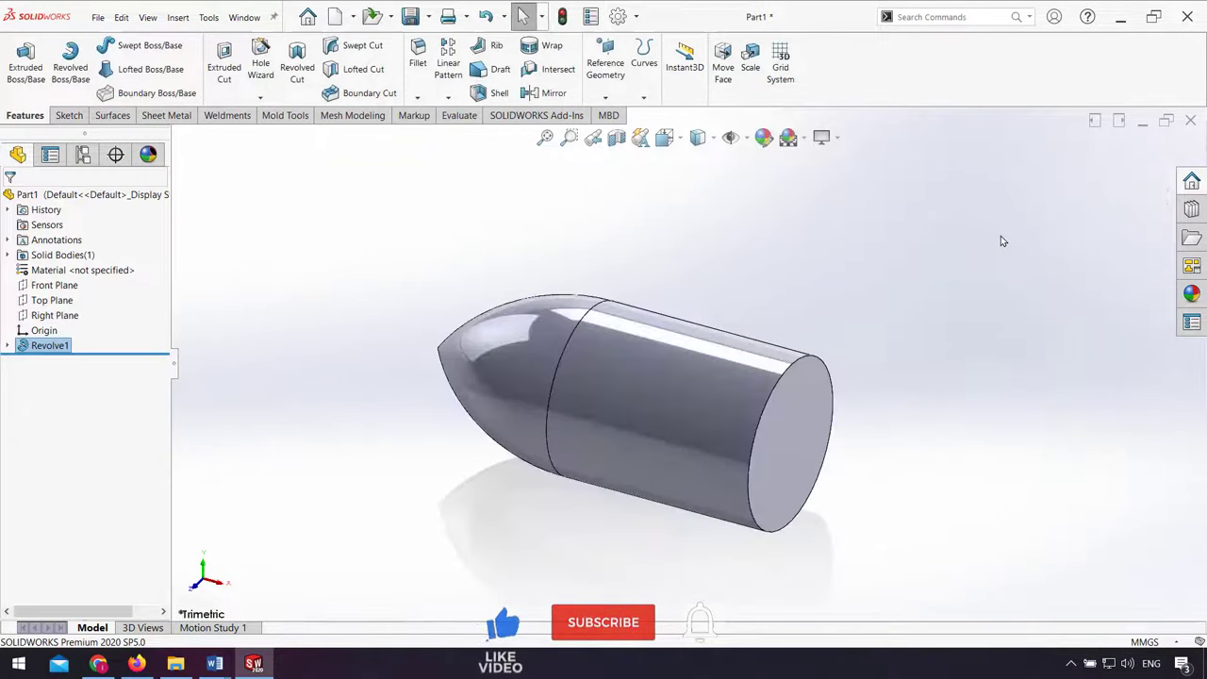
left_click(54, 300)
left_click(123, 283)
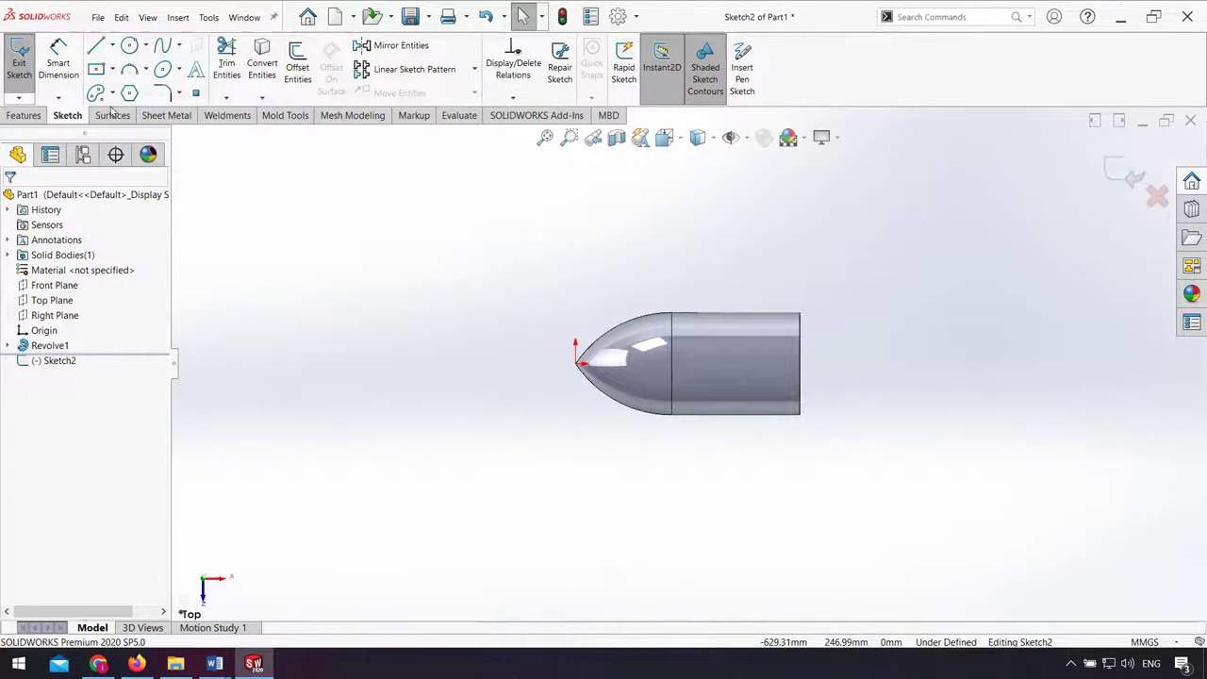
- Draw a slanted three-point corner rectangle on the hub
left_click(112, 69)
left_click(161, 118)
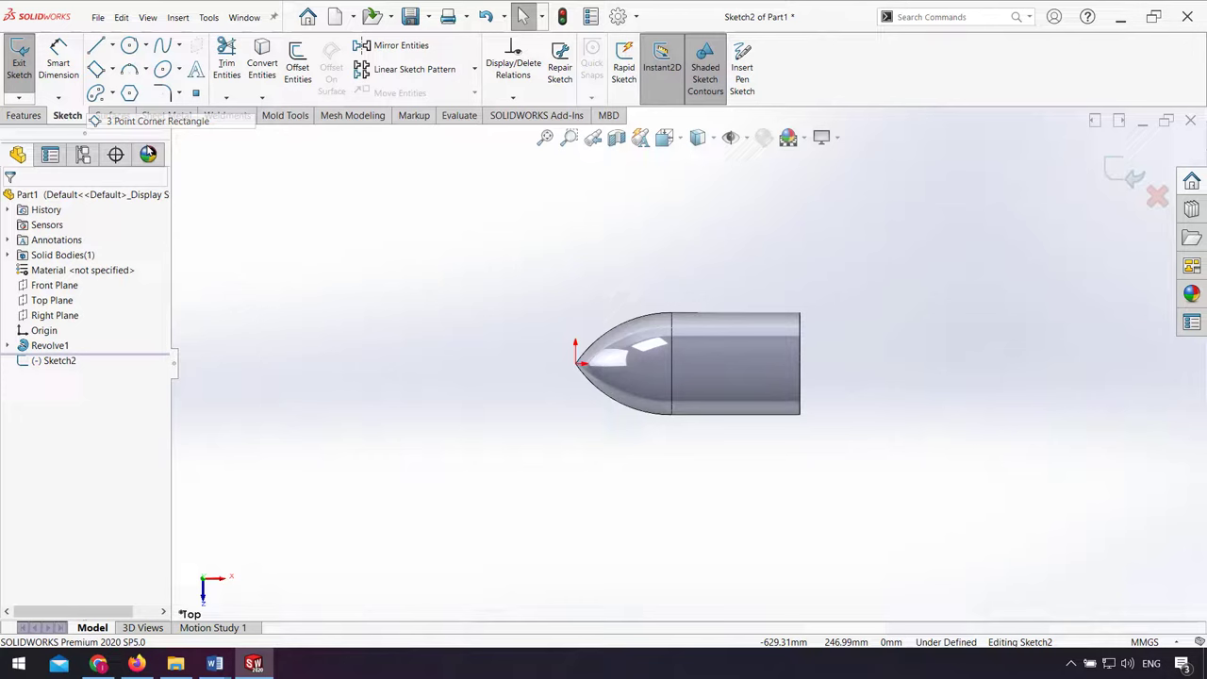
left_click(715, 385)
left_click(729, 389)
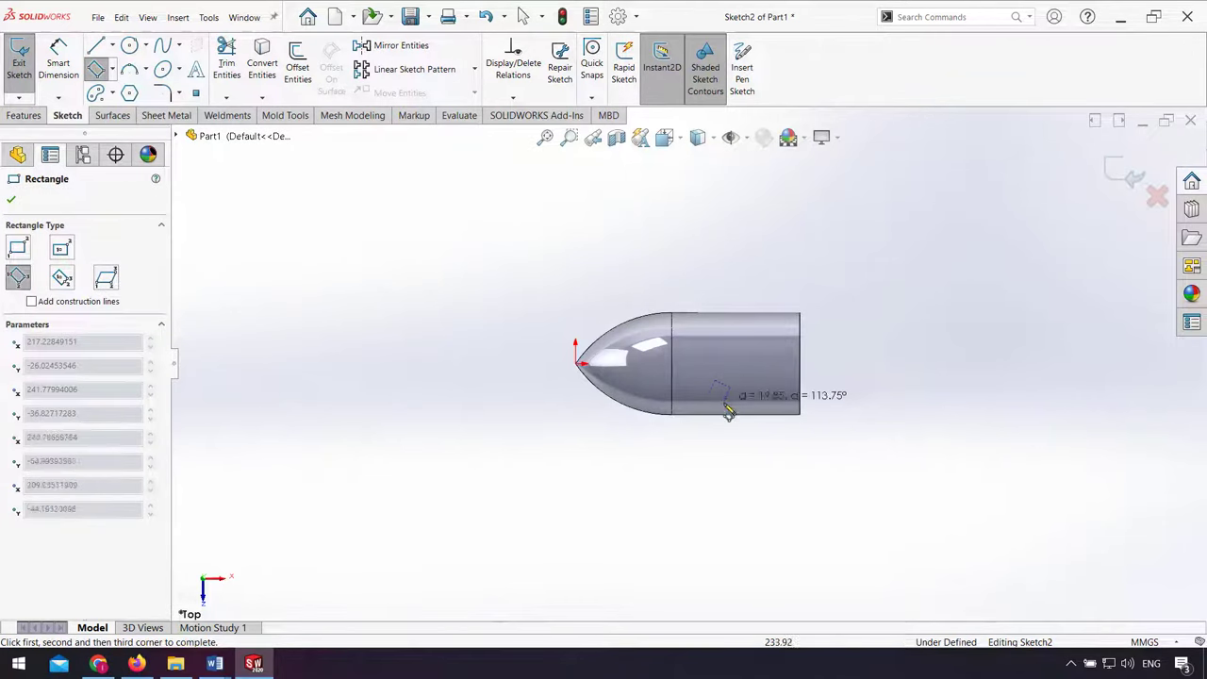
left_click(667, 498)
- Size the rectangle 230 × 12, correcting the long edge from 220 to 230
left_click(58, 62)
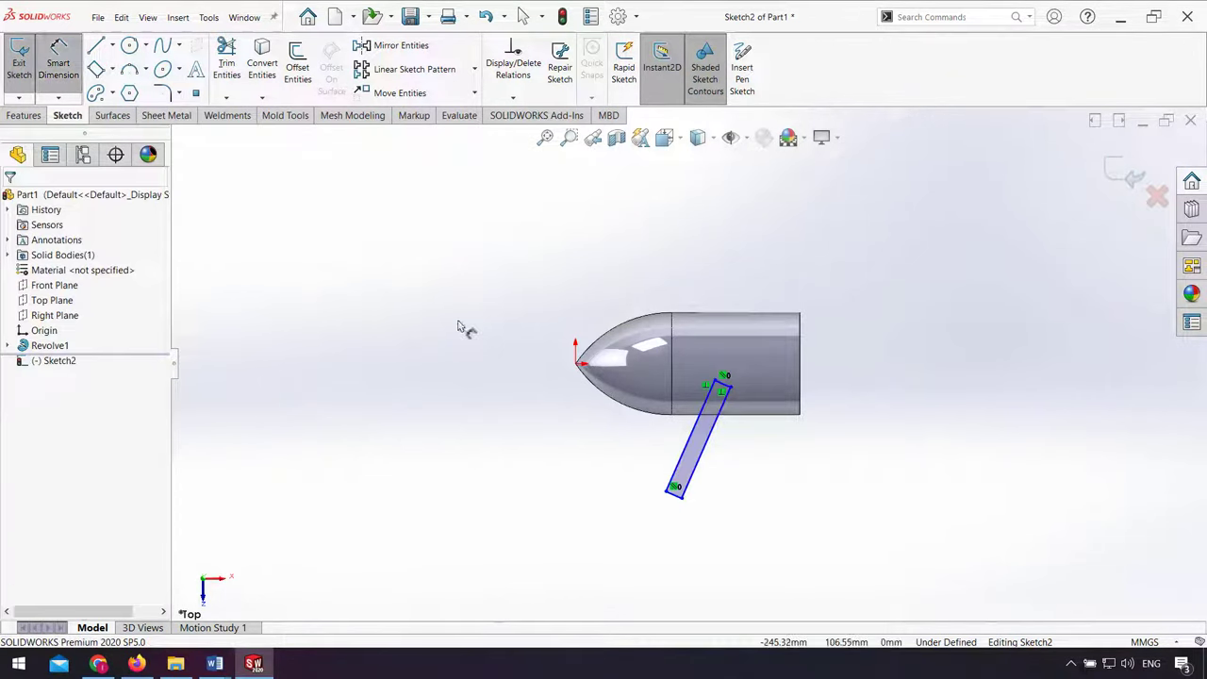
left_click(686, 442)
left_click(686, 443)
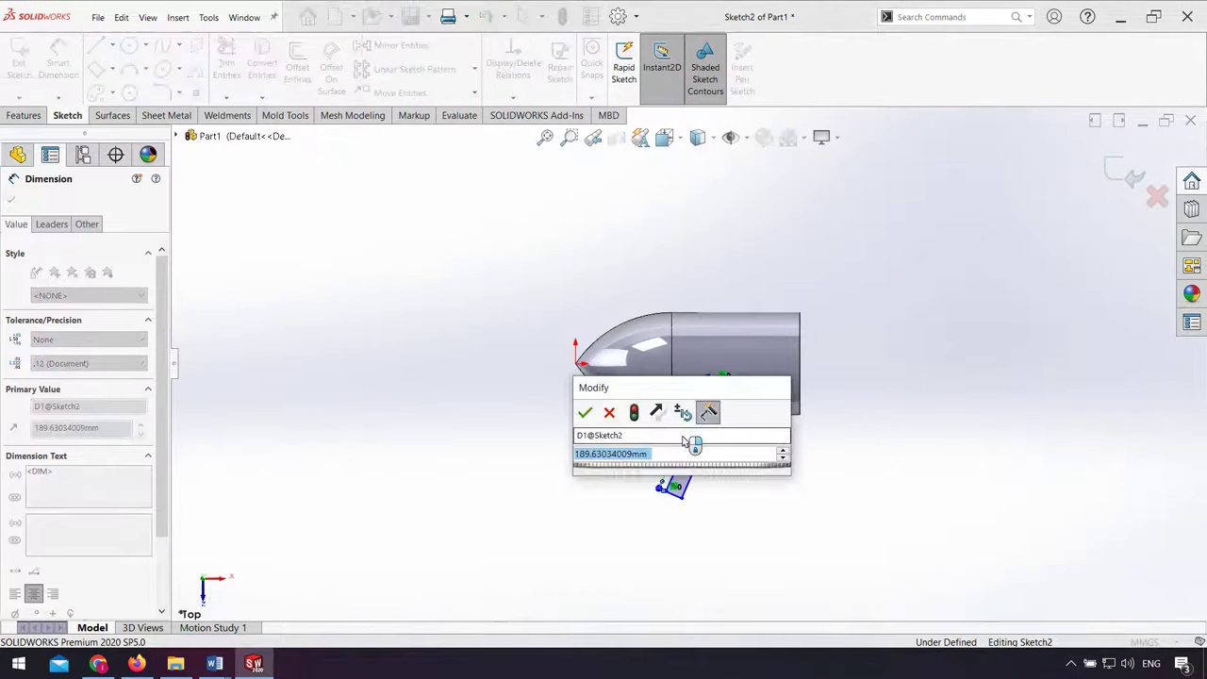
type("220")
key("Return")
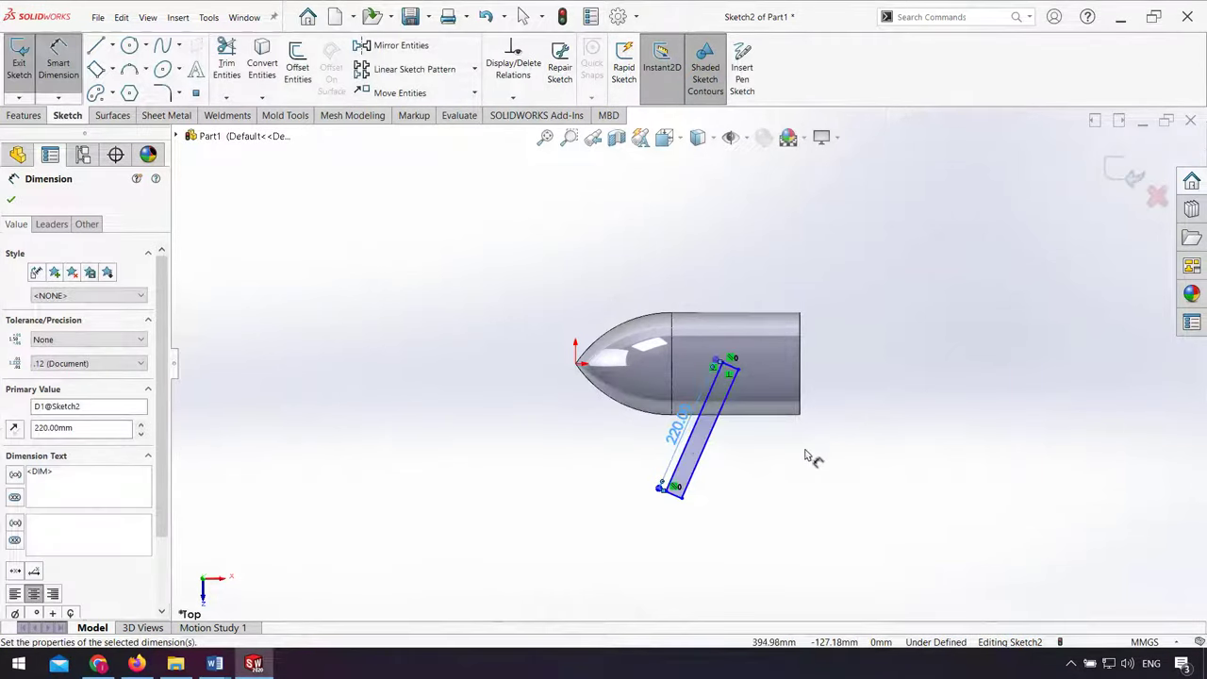
left_click(769, 464)
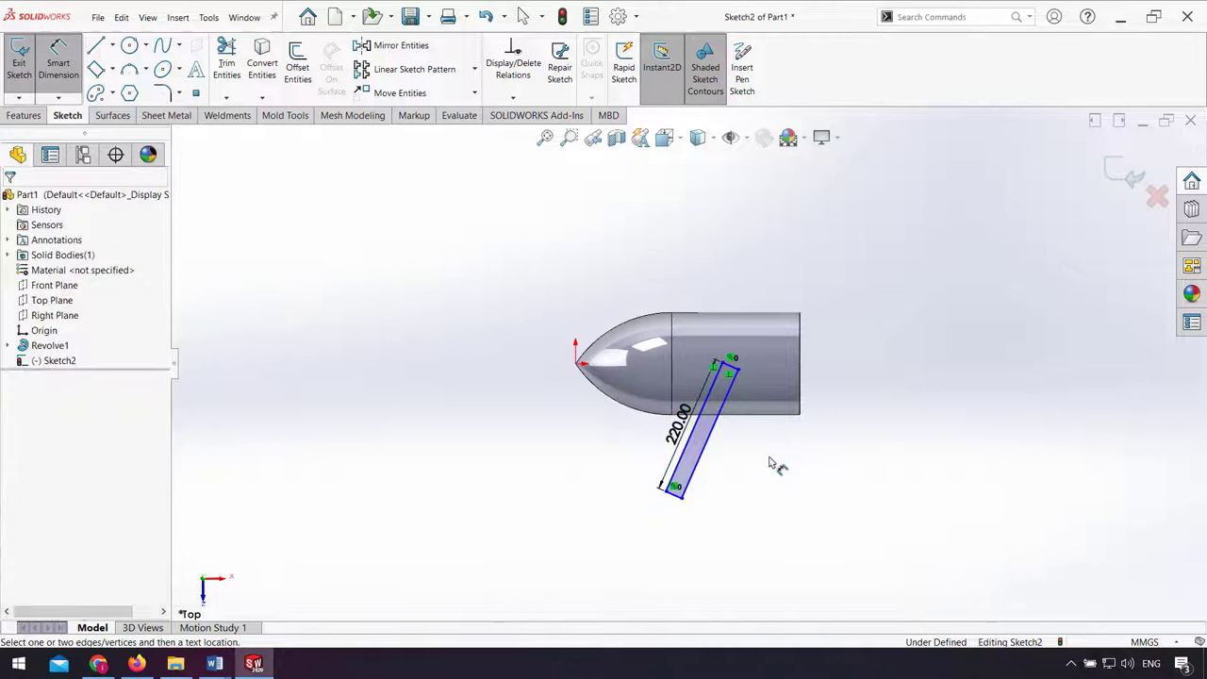
double_click(677, 427)
type("230")
key("Return")
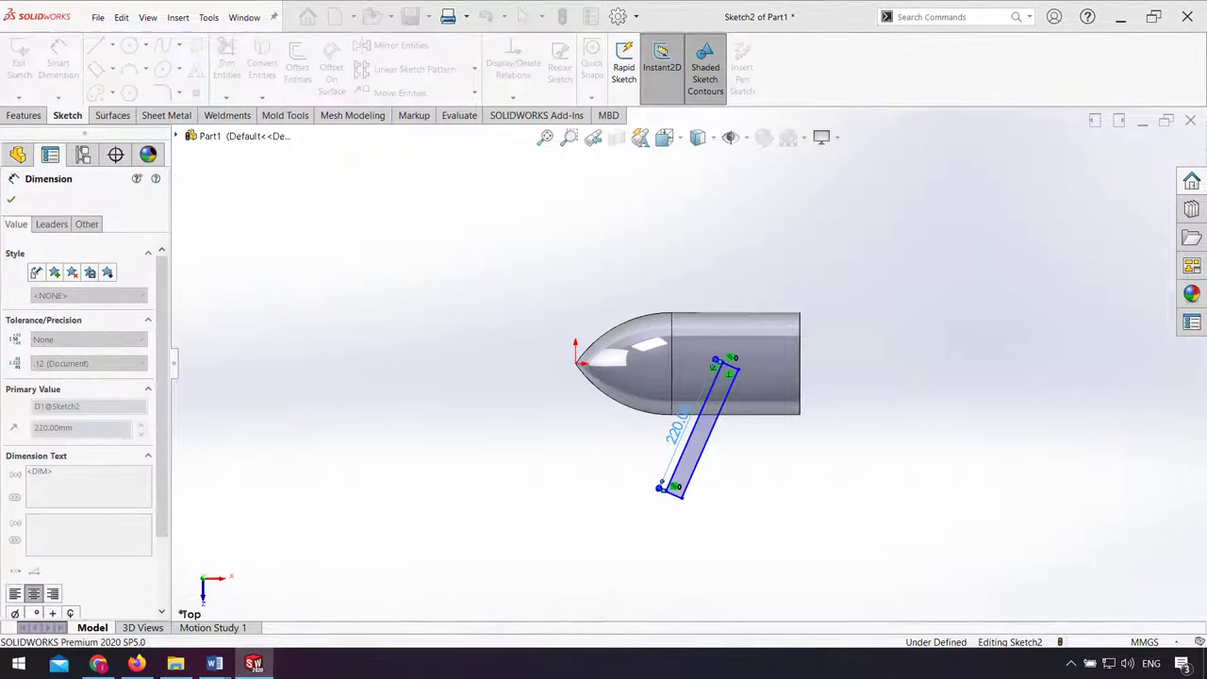
left_click(668, 510)
left_click(679, 498)
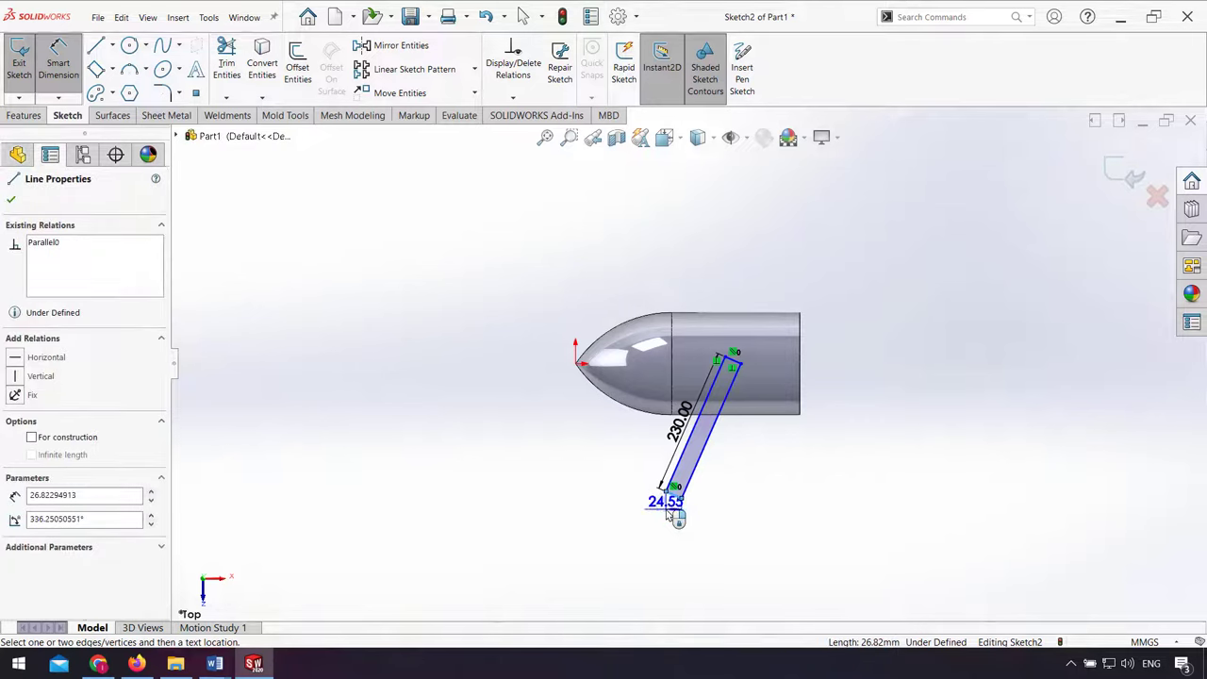
left_click(668, 509)
type("12")
key("Return")
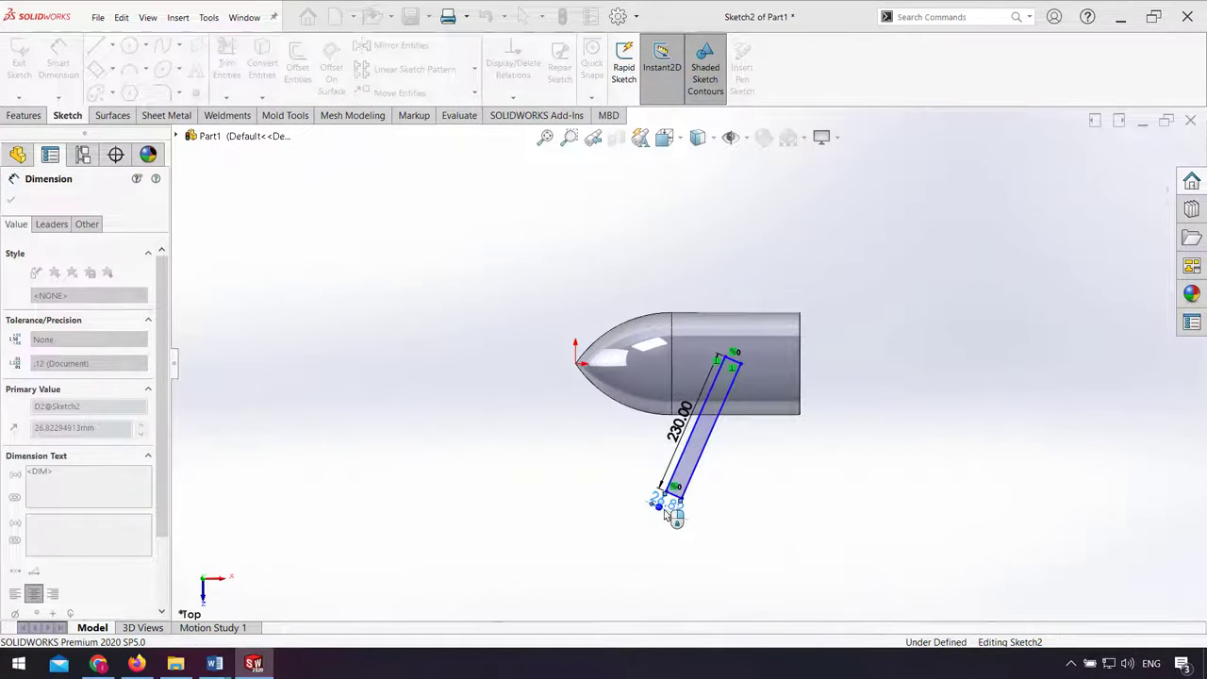
left_click(836, 525)
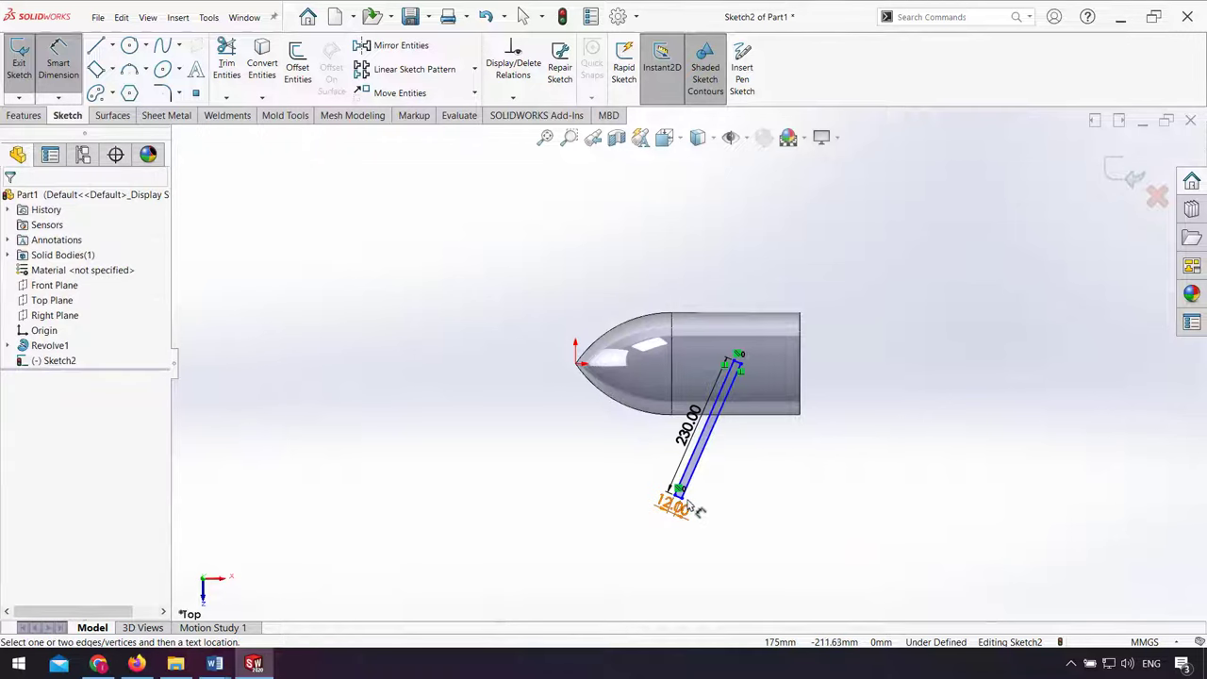
- Position the rectangle 225 mm from the hub's end and 47 mm vertically from the origin
scroll(690, 504, "down", 3)
left_click(667, 448)
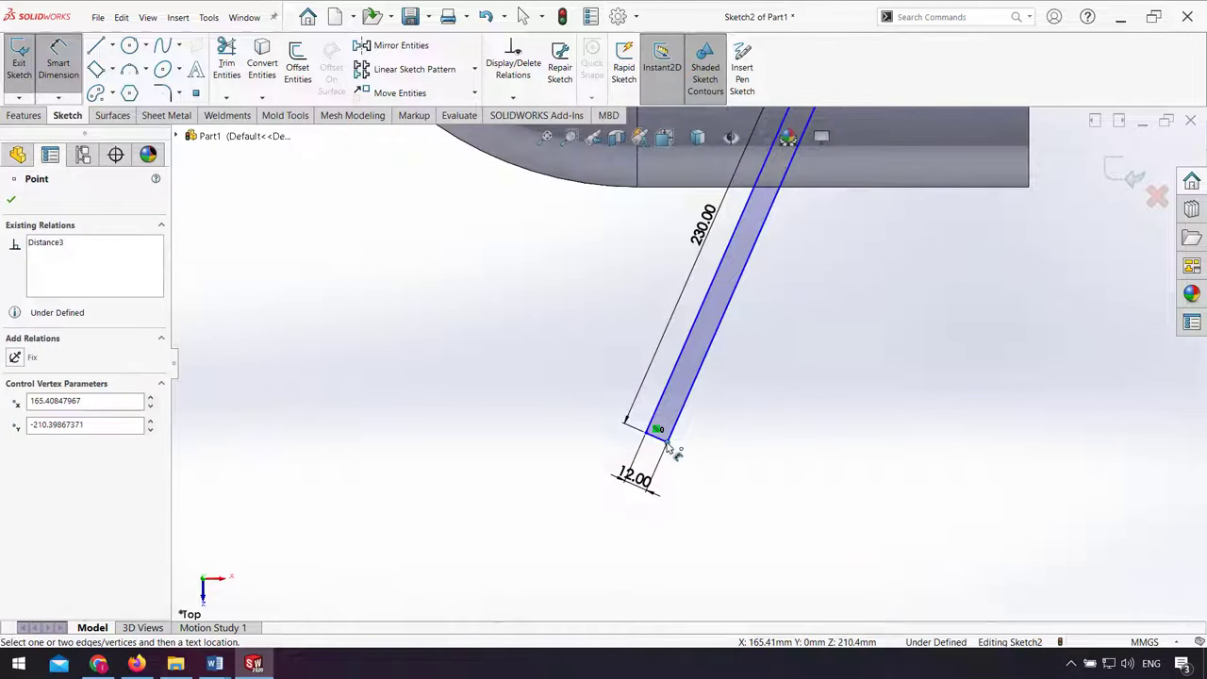
scroll(856, 399, "up", 2)
left_click(885, 260)
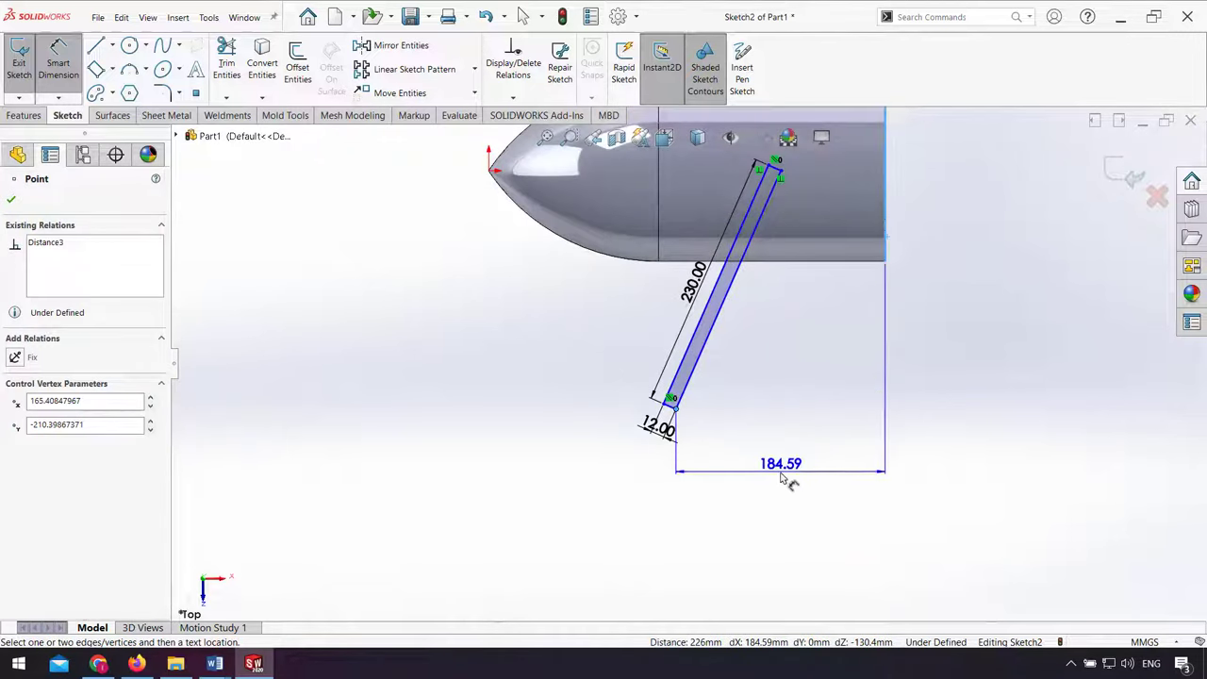
left_click(779, 464)
type("225")
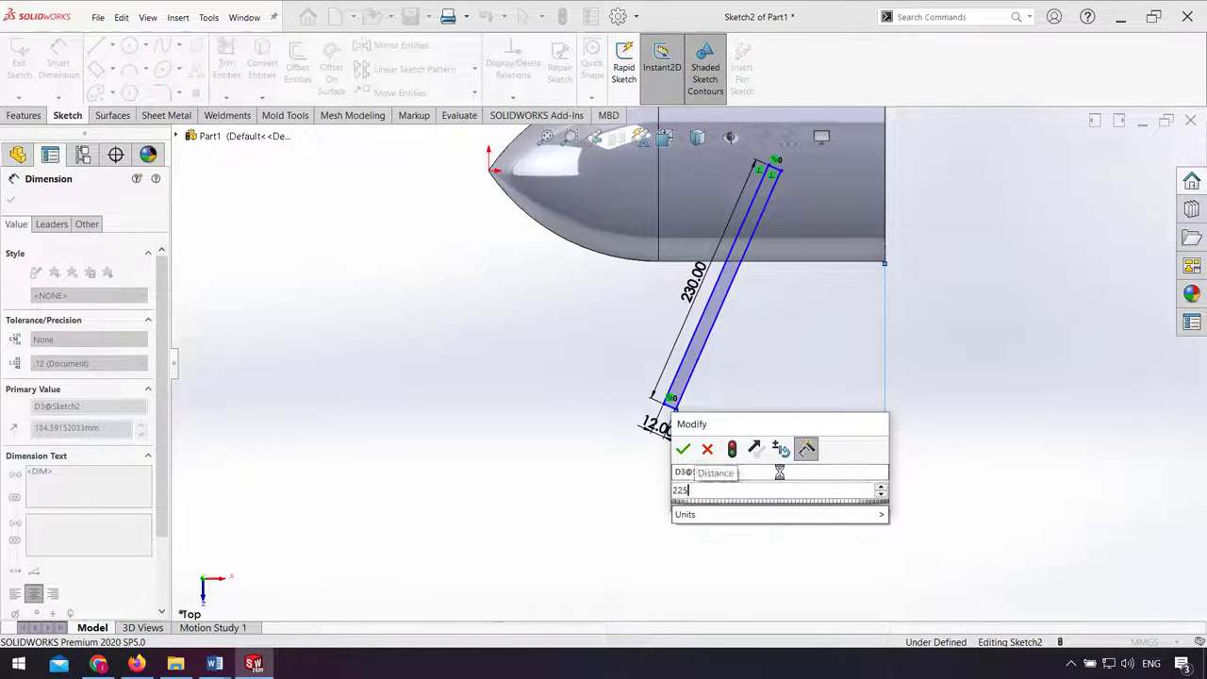
key("Return")
left_click(800, 512)
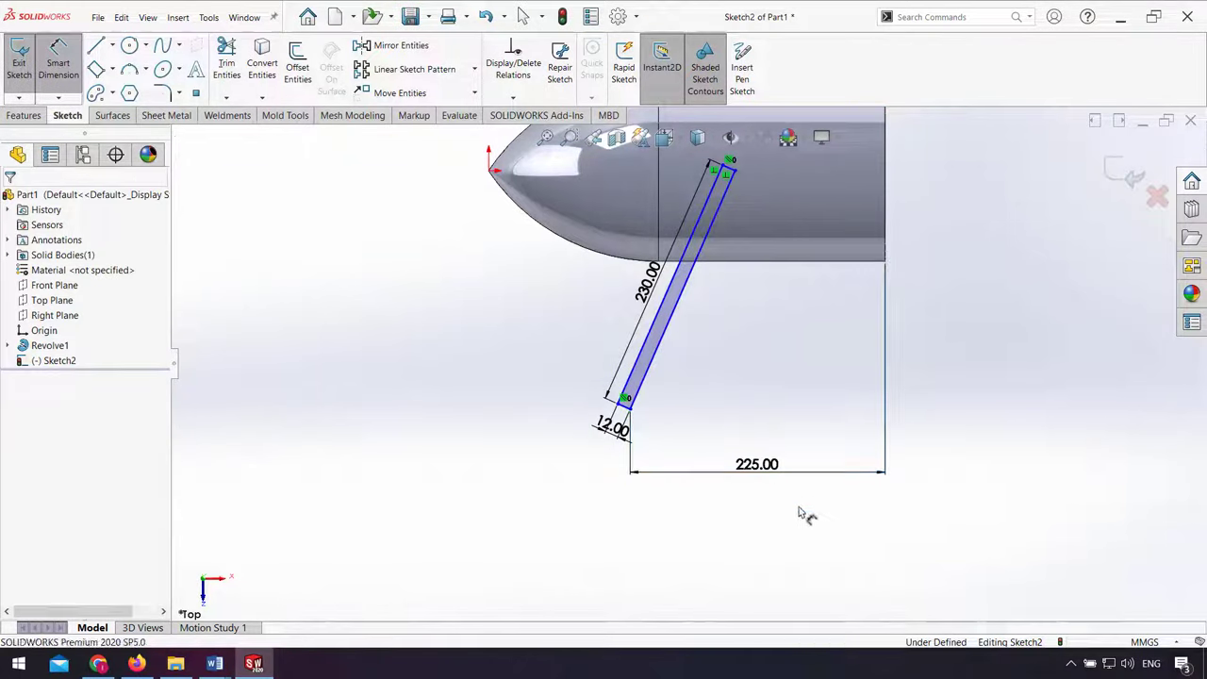
scroll(664, 426, "up", 1)
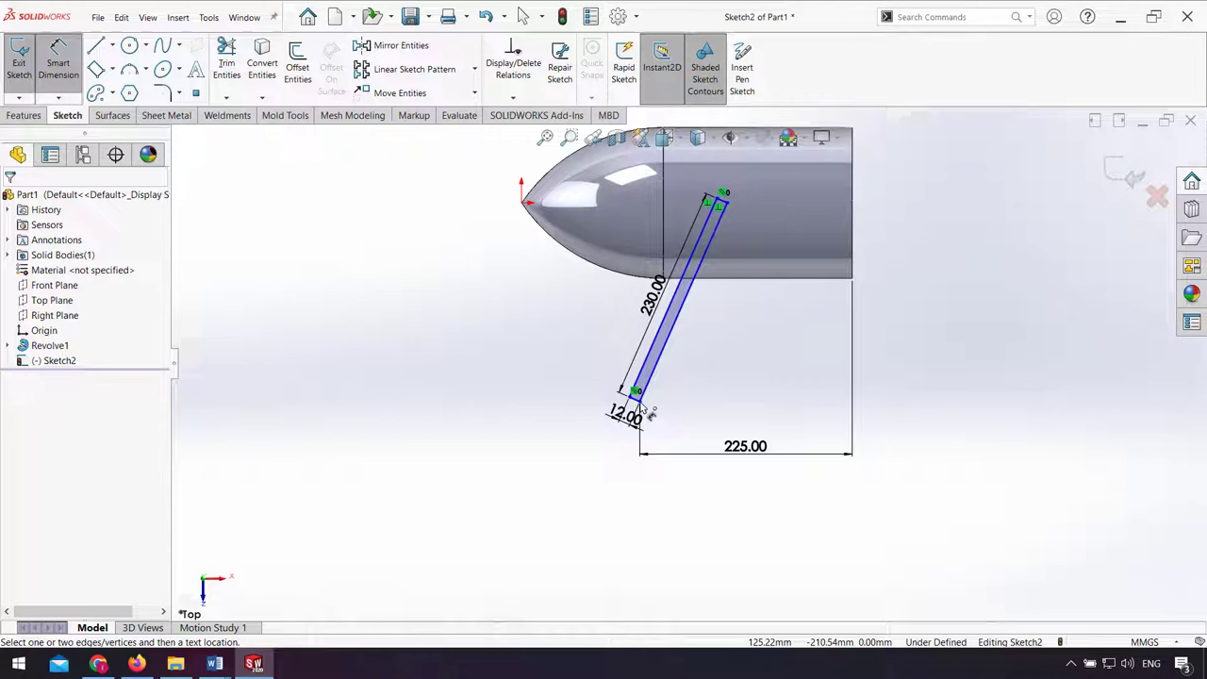
left_click(639, 392)
scroll(622, 364, "up", 1)
left_click(550, 232)
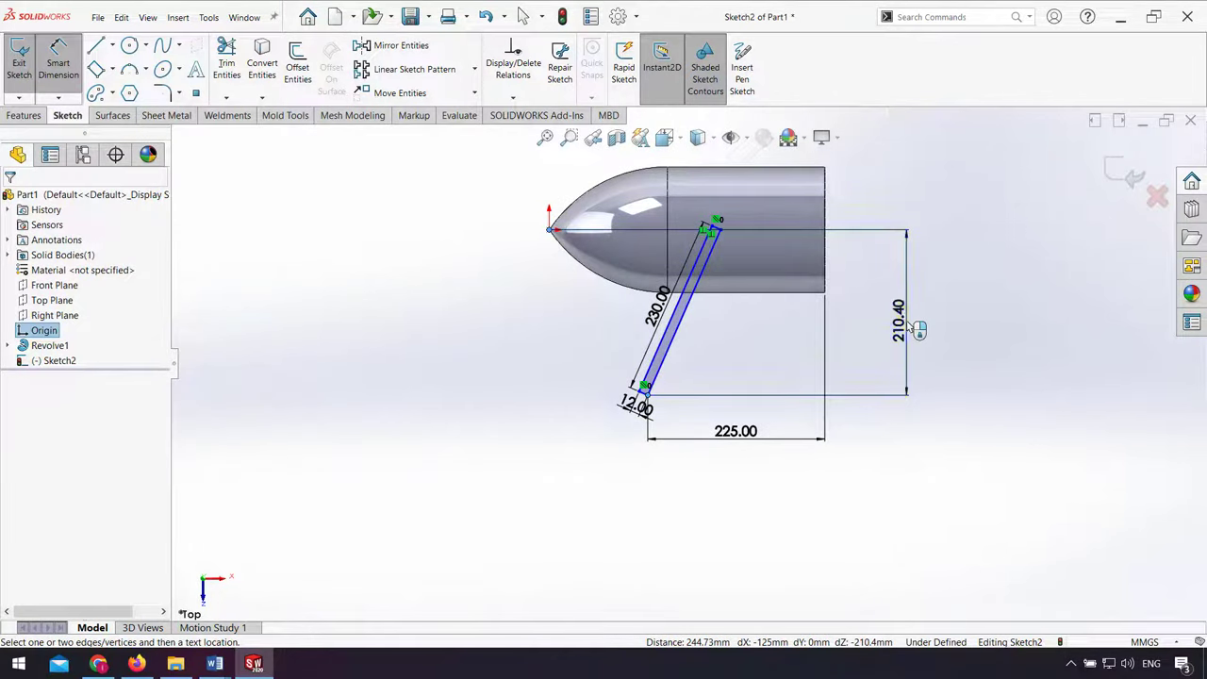
left_click(908, 326)
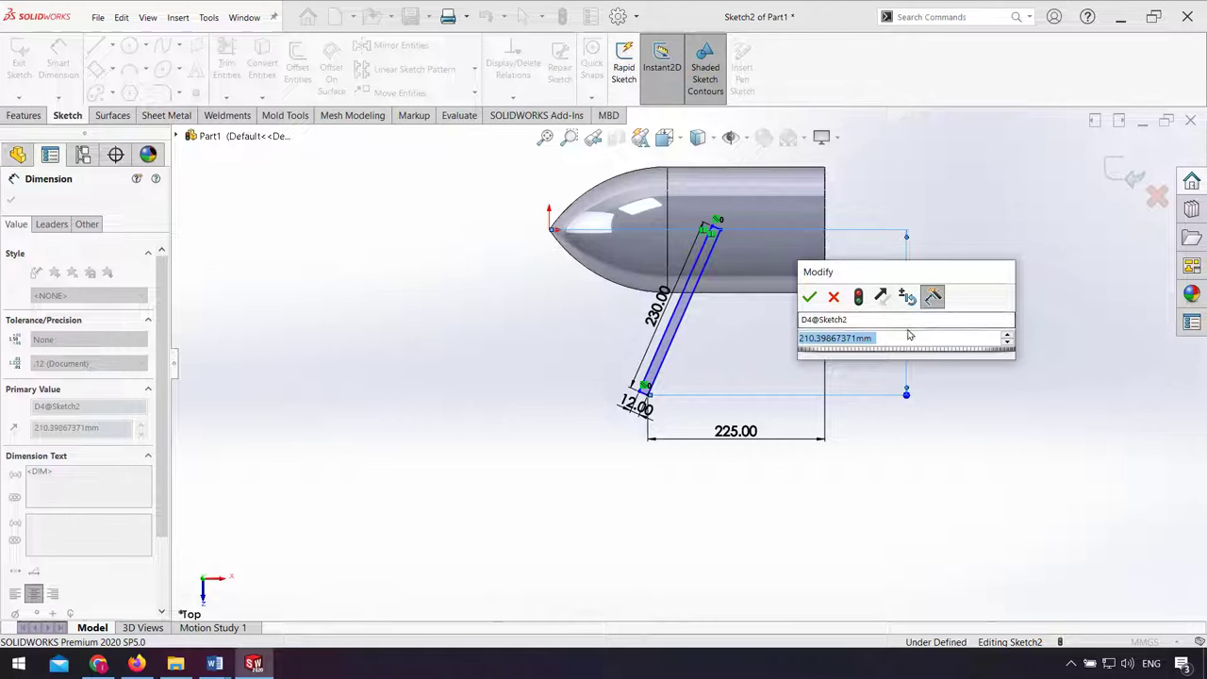
type("47")
key("Return")
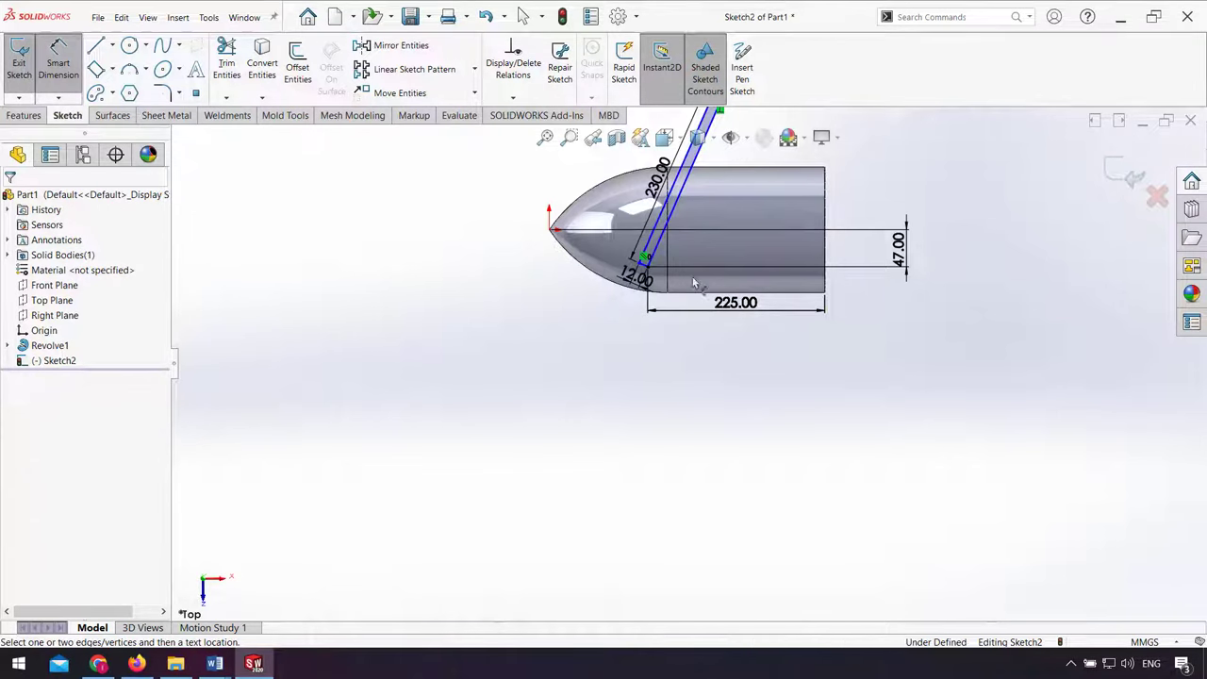
- Angle the blade's long edge at 74° to the hub's end edge
left_click(822, 215)
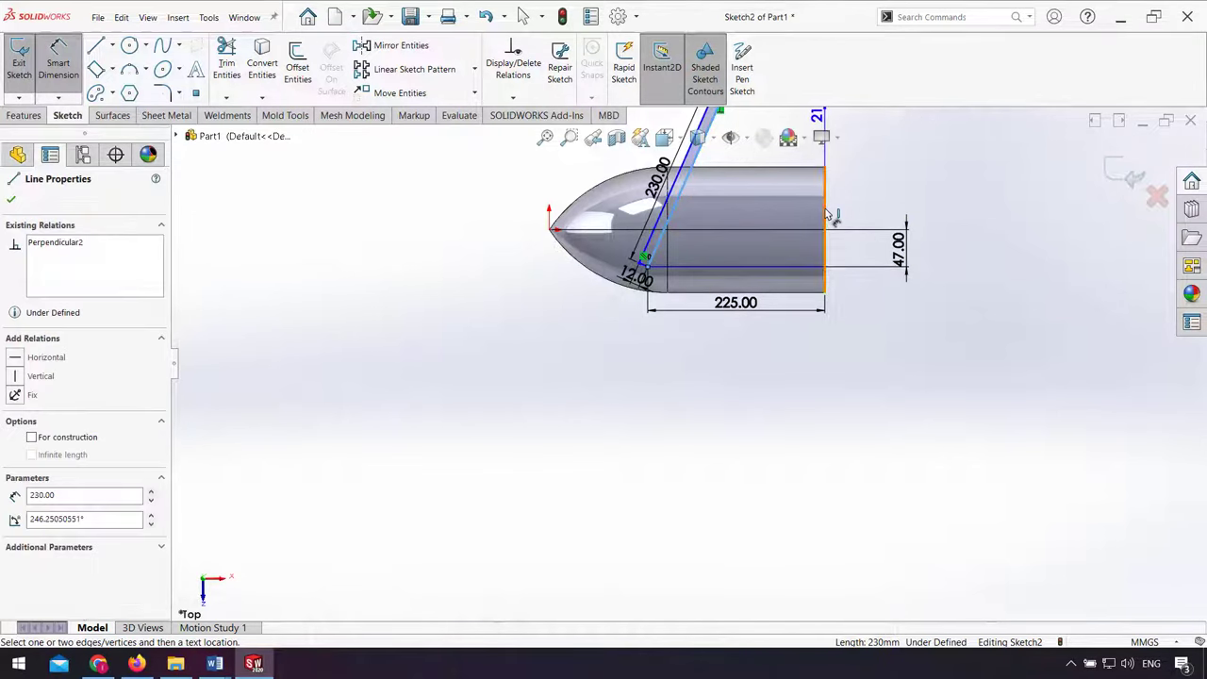
left_click(672, 202)
left_click(735, 363)
type("74")
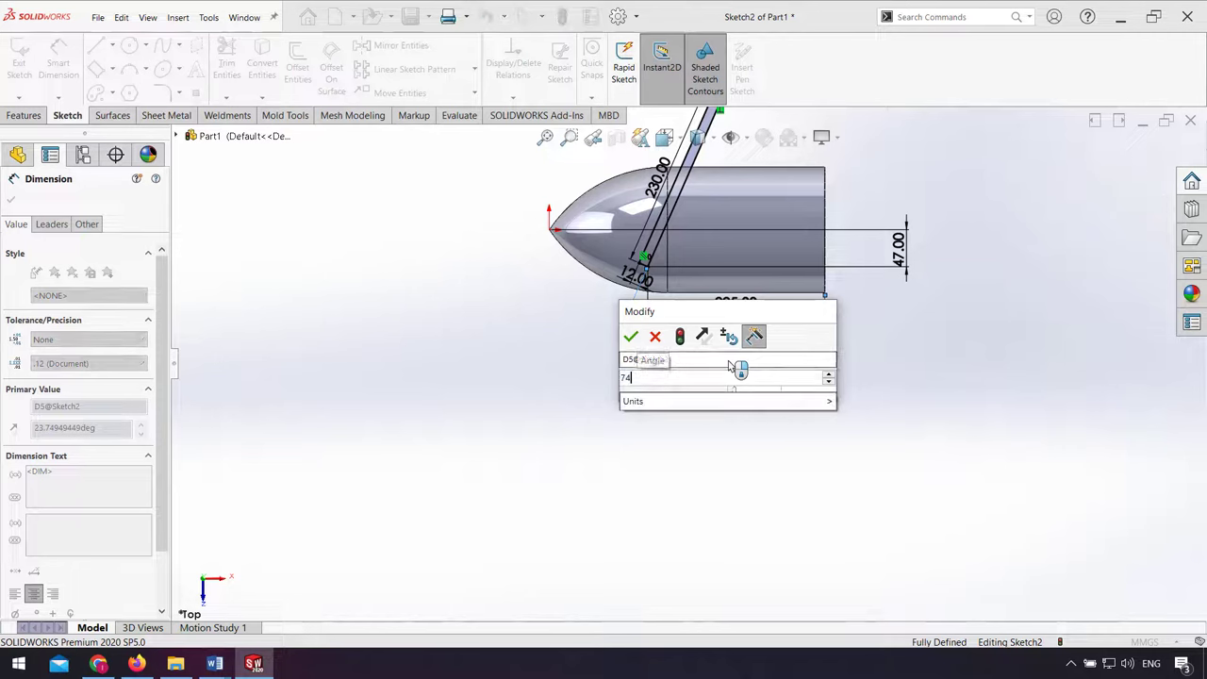
key("Return")
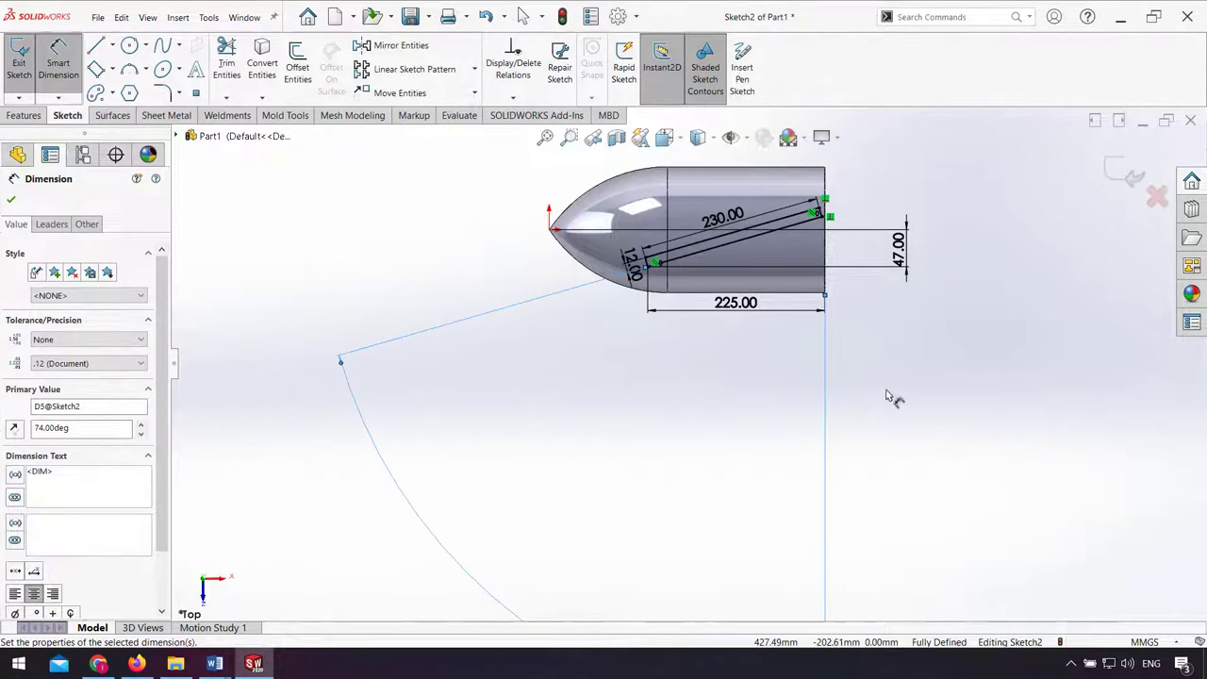
key("Escape")
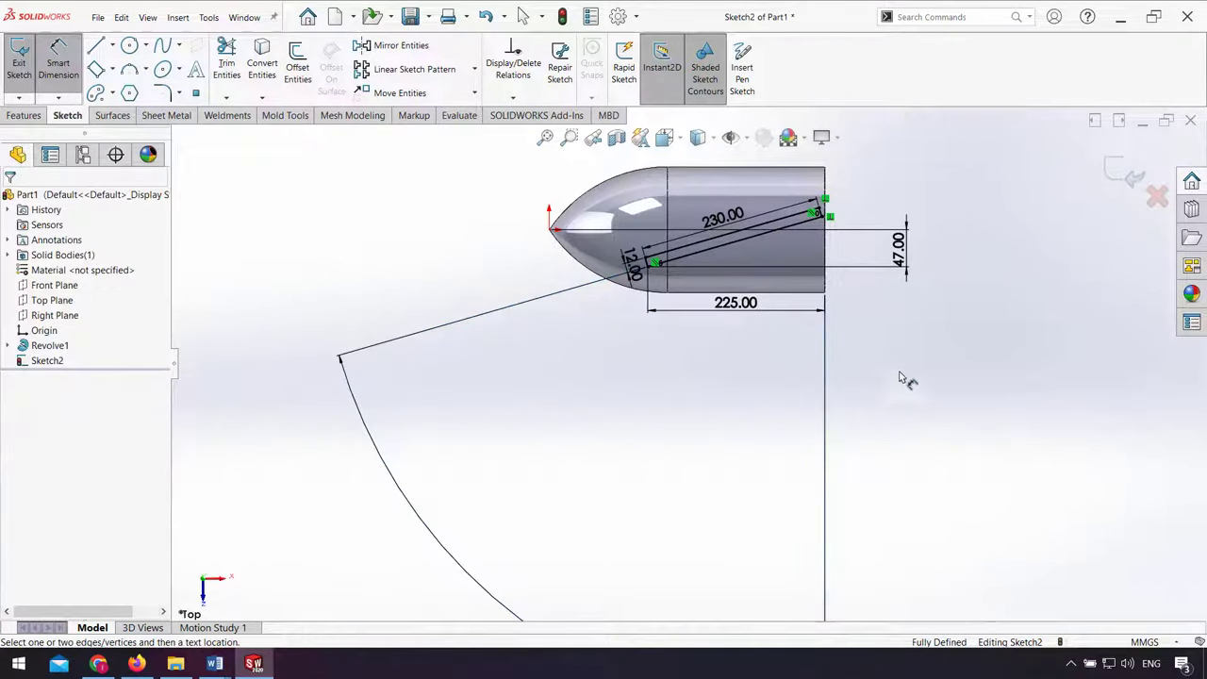
- Exit the blade sketch and add Plane1 offset 350 mm from the Top Plane
left_click(1113, 173)
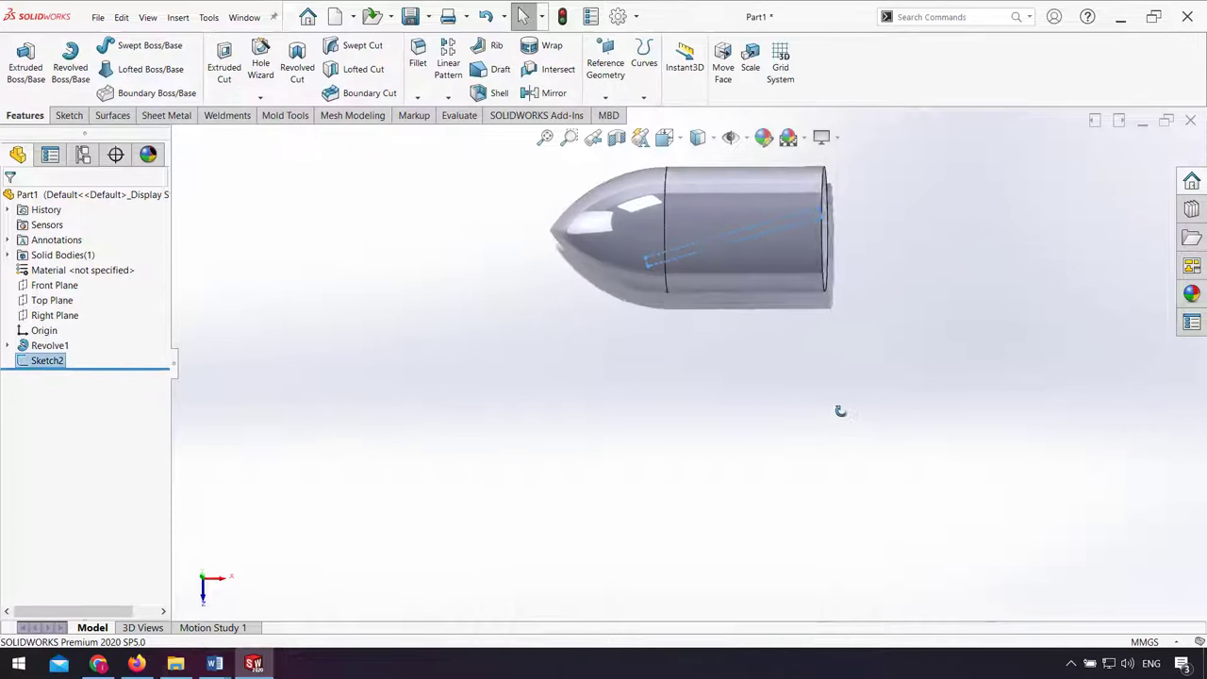
left_click(42, 301)
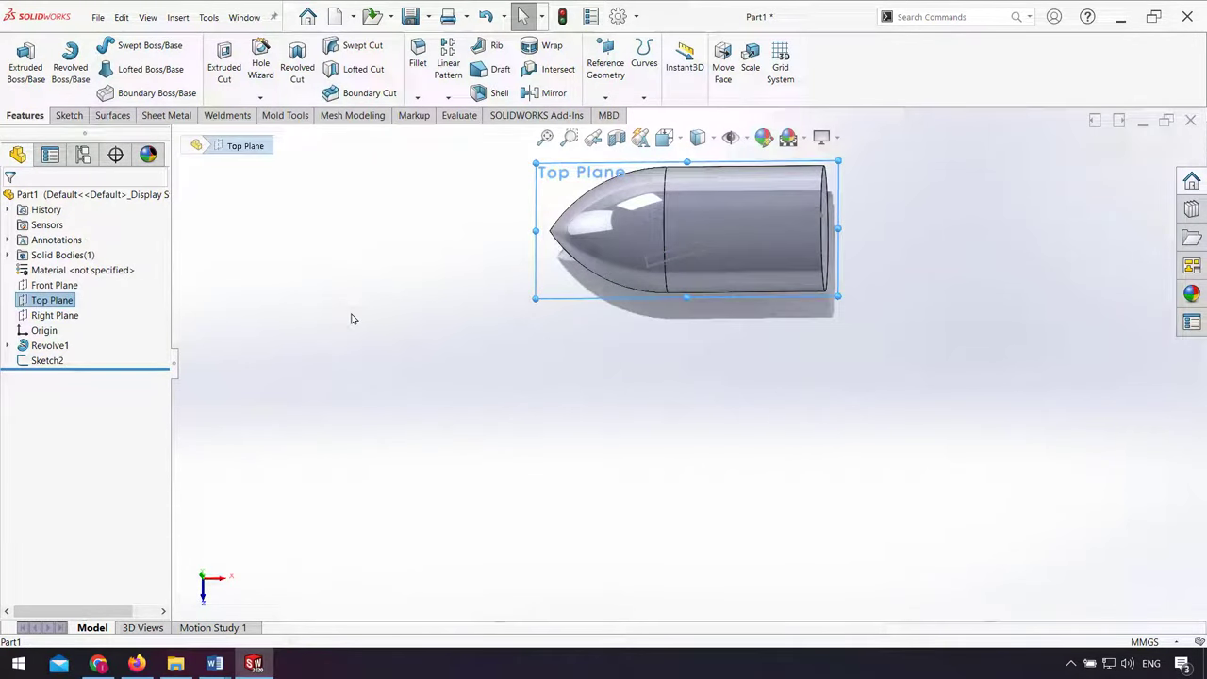
left_click(606, 68)
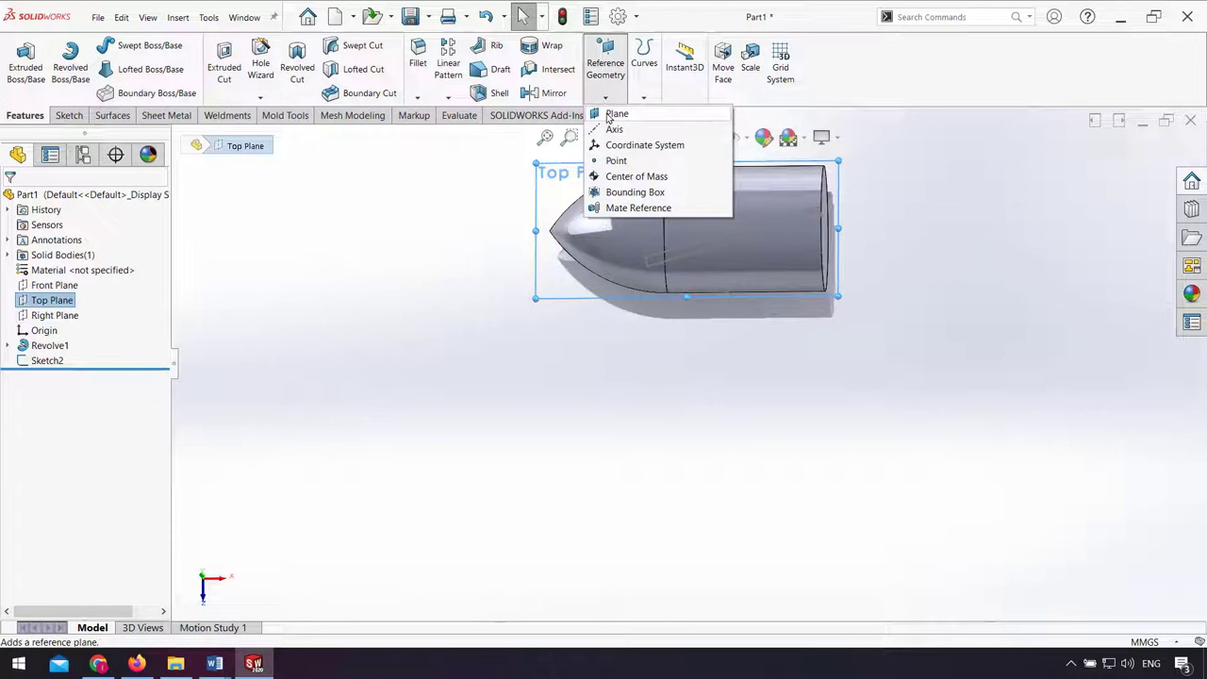
left_click(611, 114)
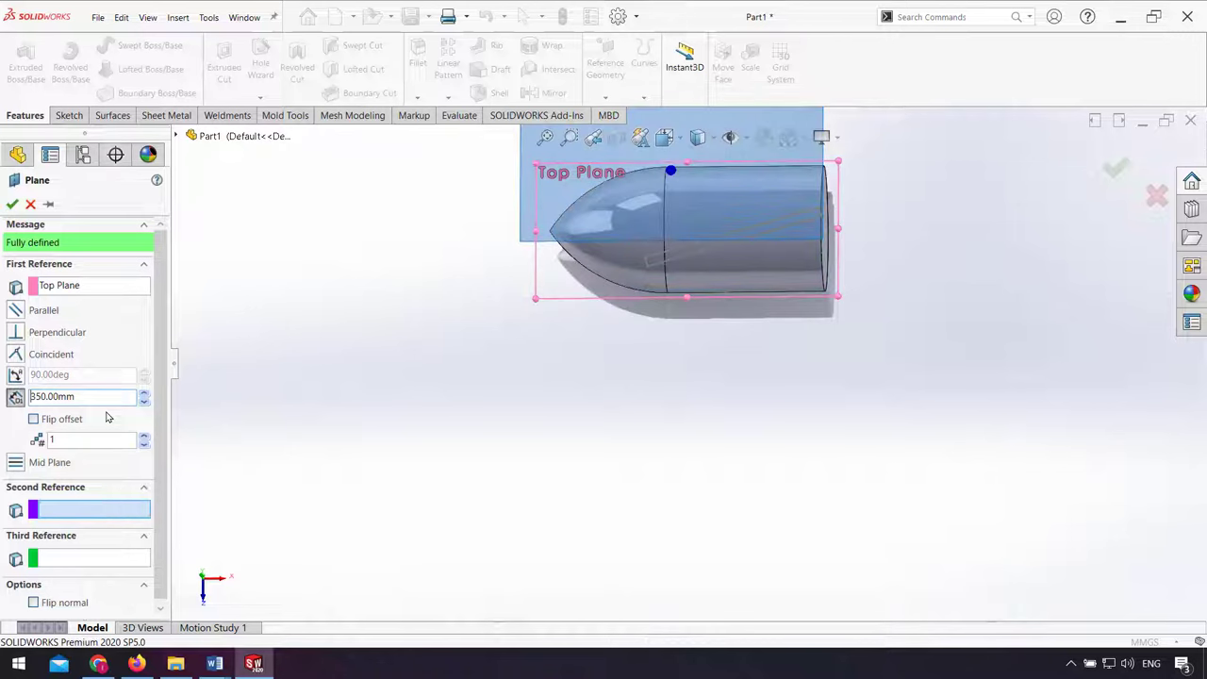
key("Return")
scroll(656, 324, "up", 3)
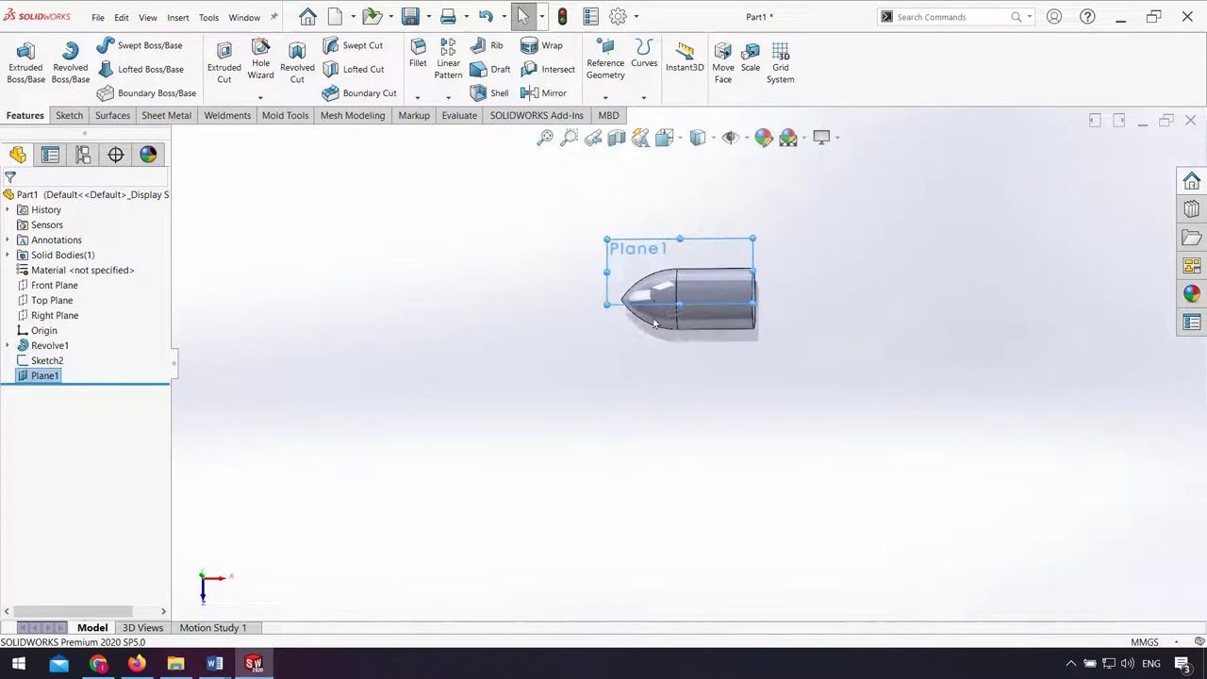
left_click(695, 236)
- Start a sketch on Plane1 and draw a slanted three-point rectangle
left_click(745, 192)
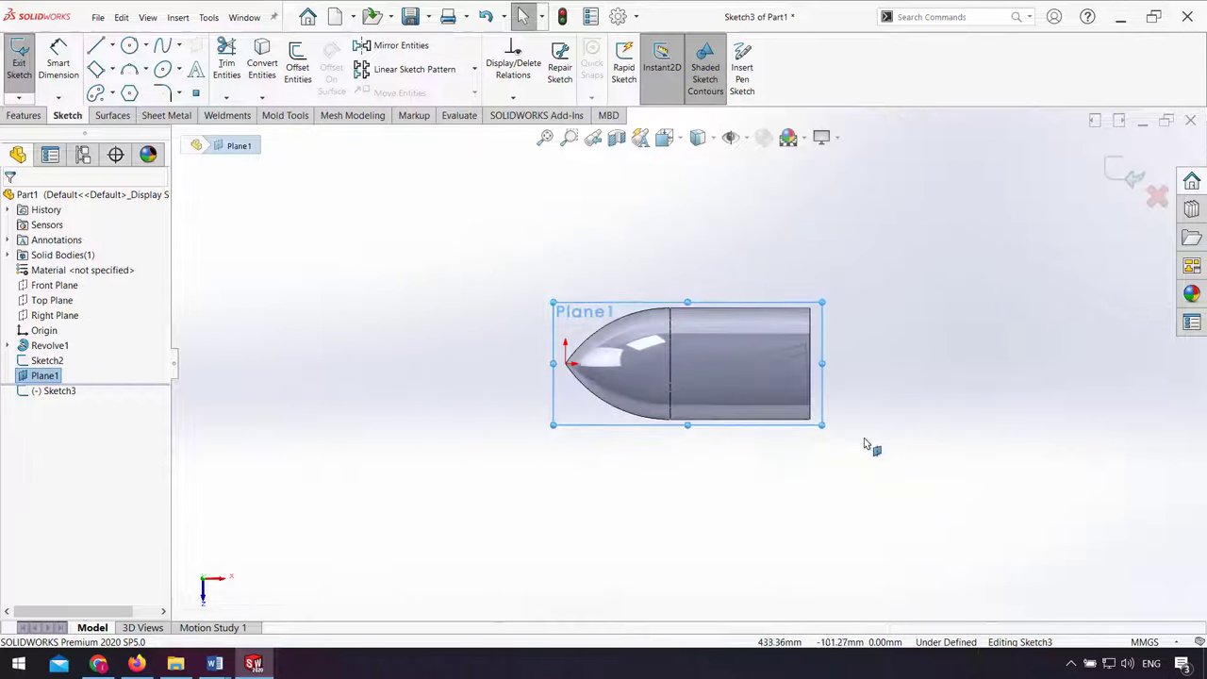
left_click(752, 484)
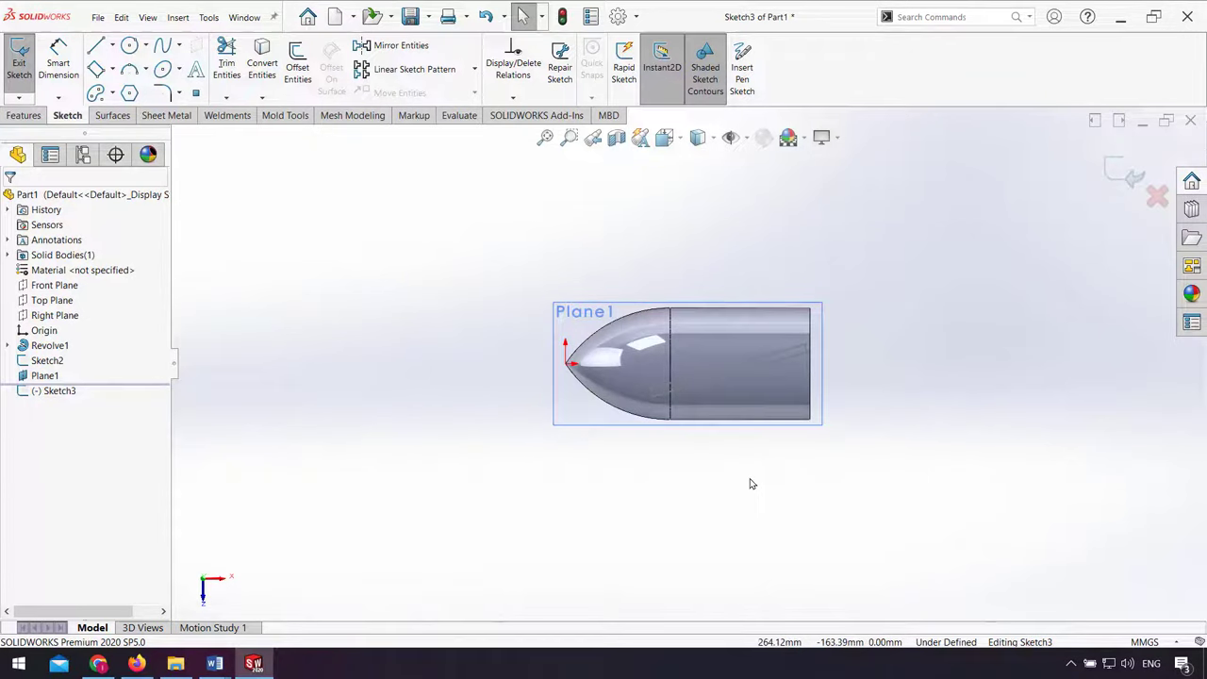
left_click(97, 71)
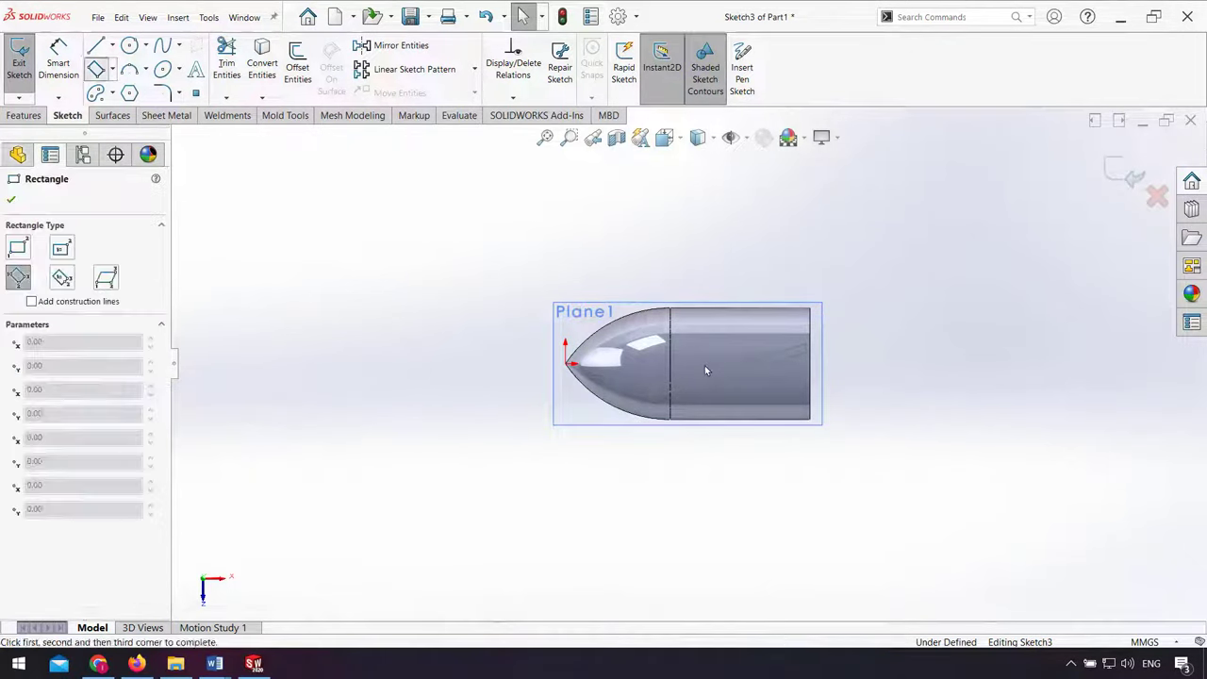
left_click(755, 284)
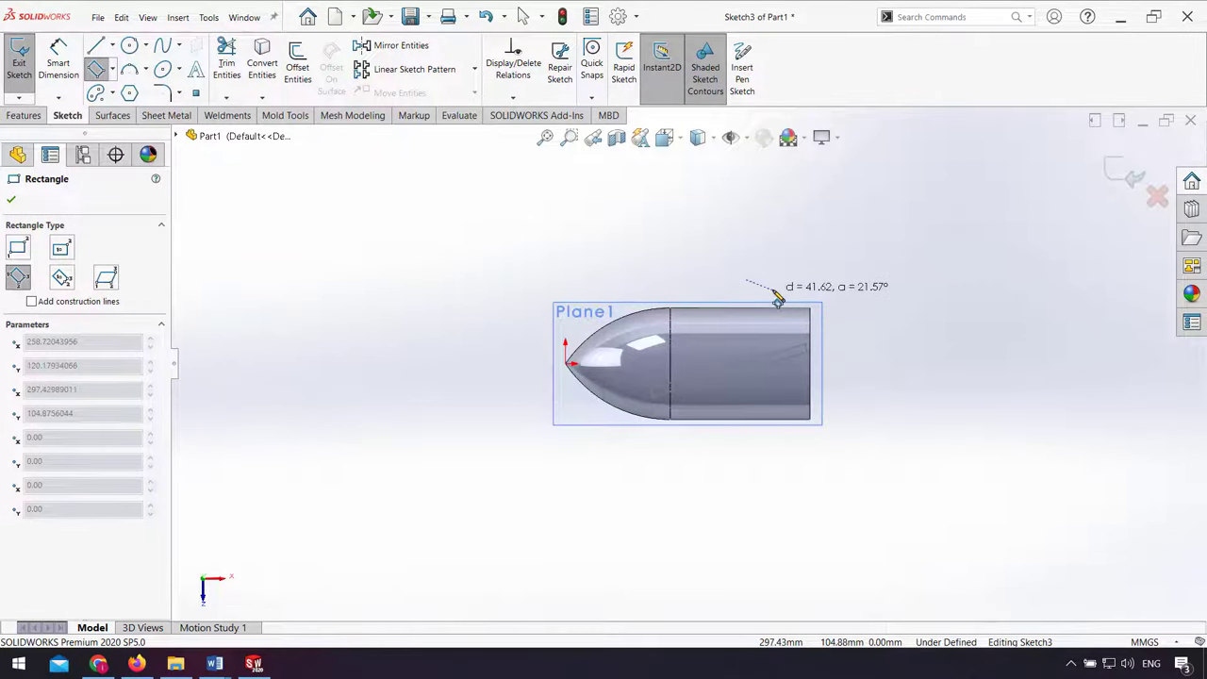
left_click(672, 510)
left_click(676, 515)
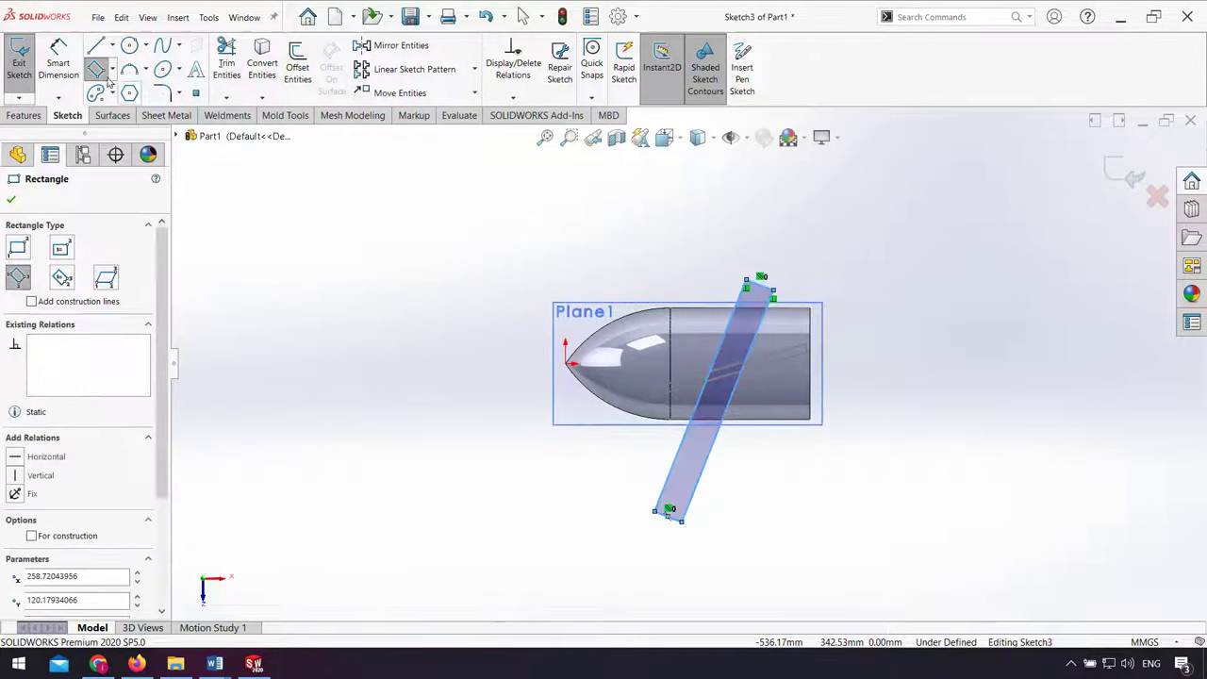
- Dimension the rectangle 400 mm long and 12 mm wide
left_click(59, 59)
left_click(667, 432)
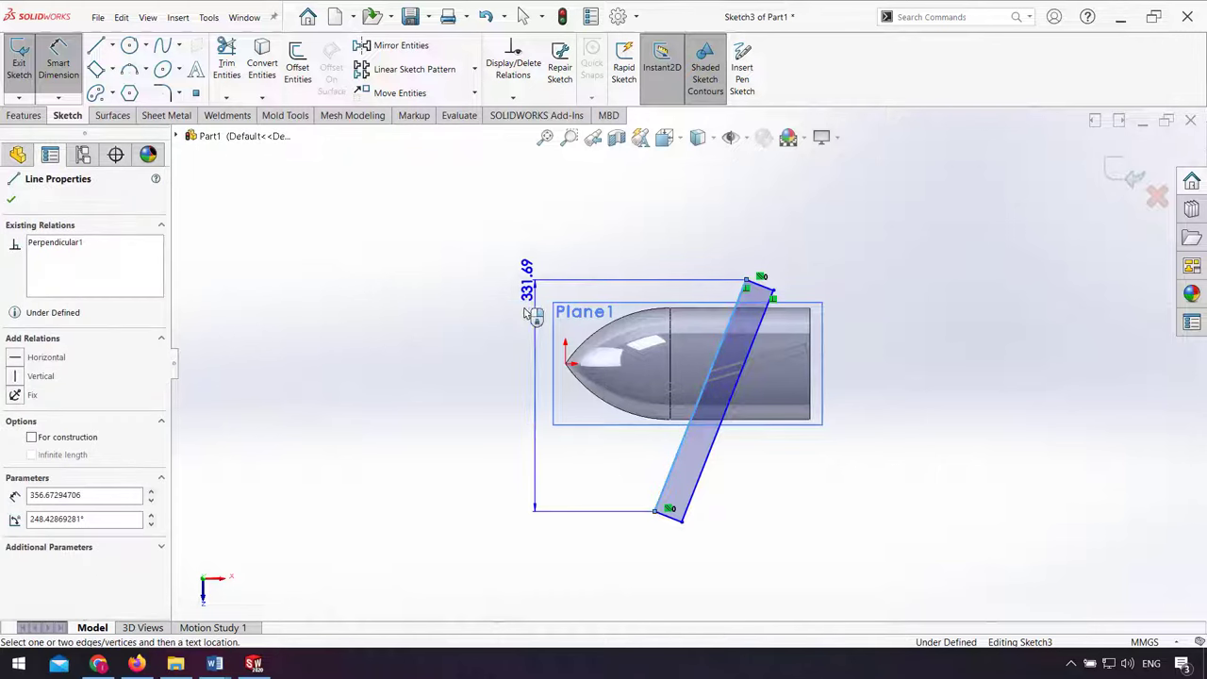
left_click(667, 450)
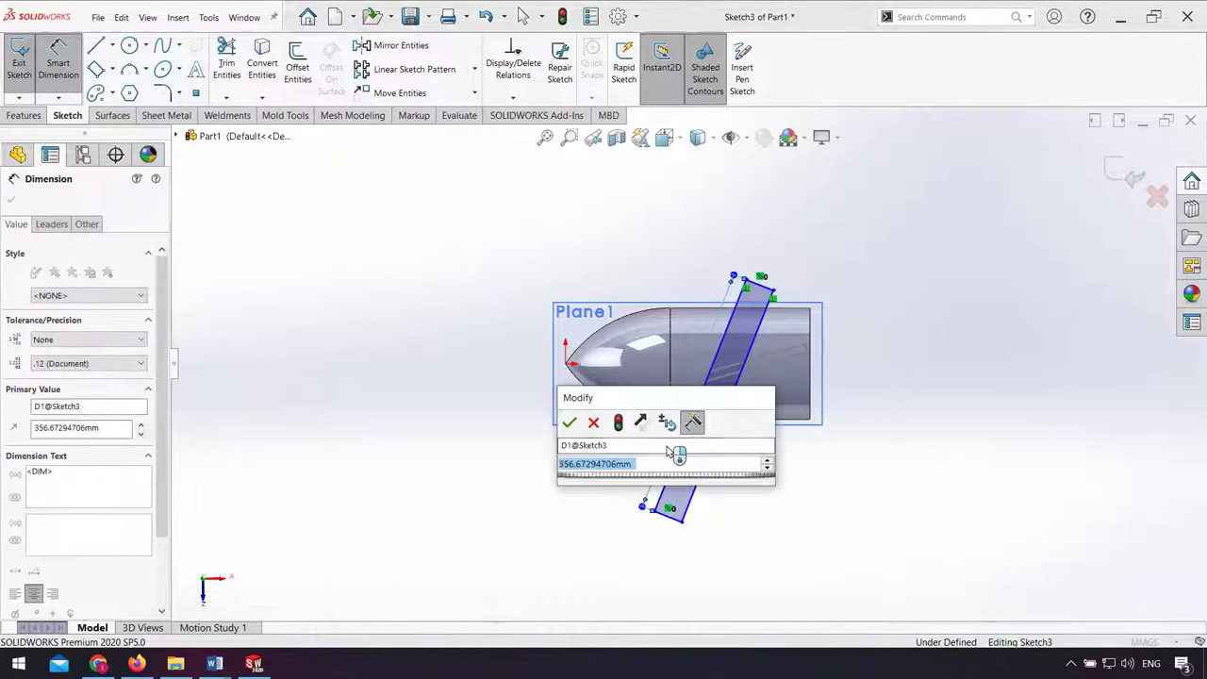
type("400")
key("Return")
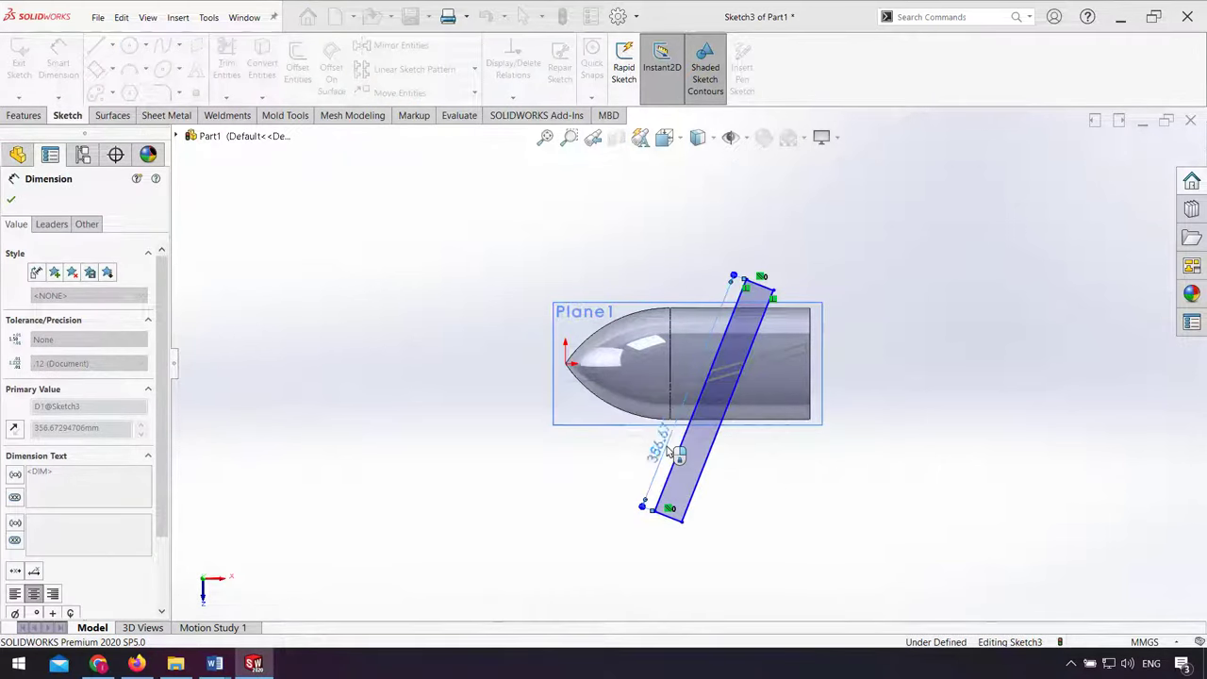
left_click(668, 521)
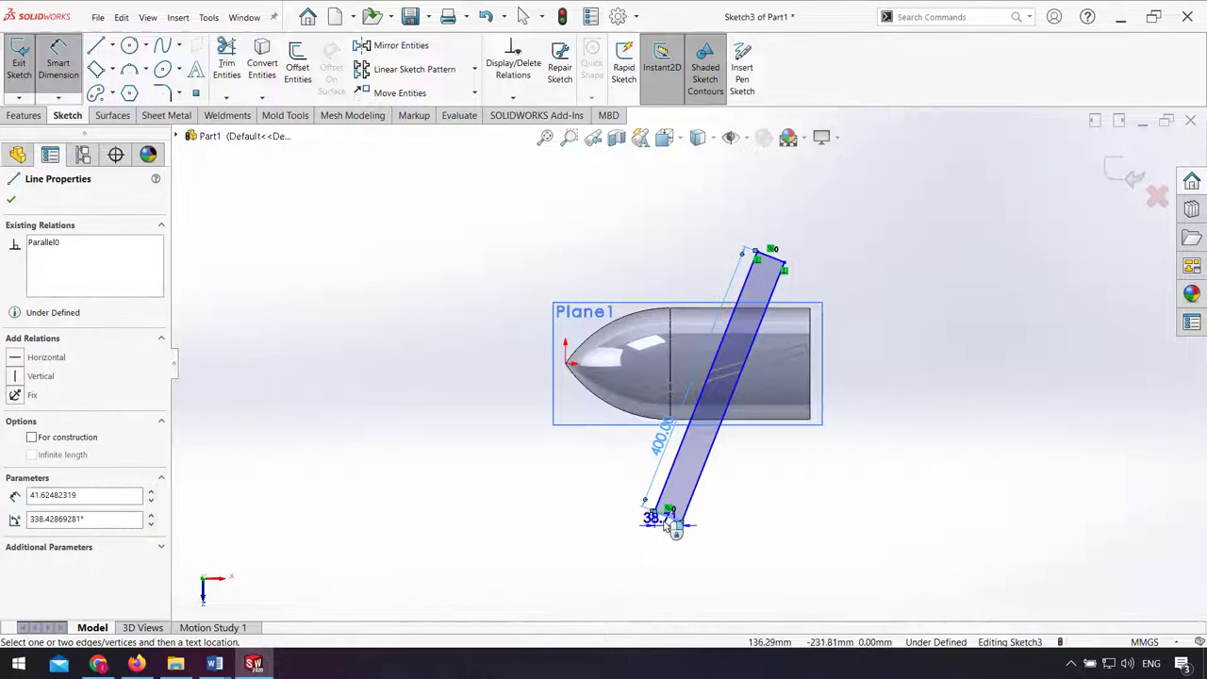
left_click(666, 528)
type("40")
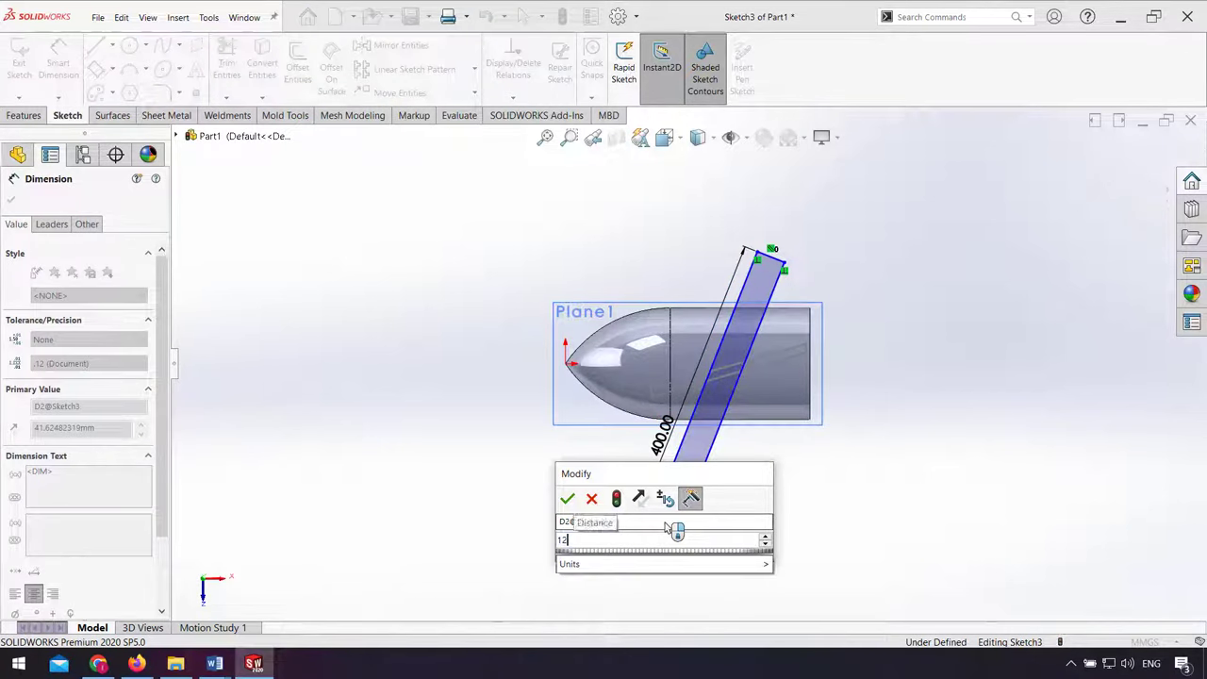
key("Return")
- Set the blade's long edge at 14° to the hub's edge
left_click(715, 439)
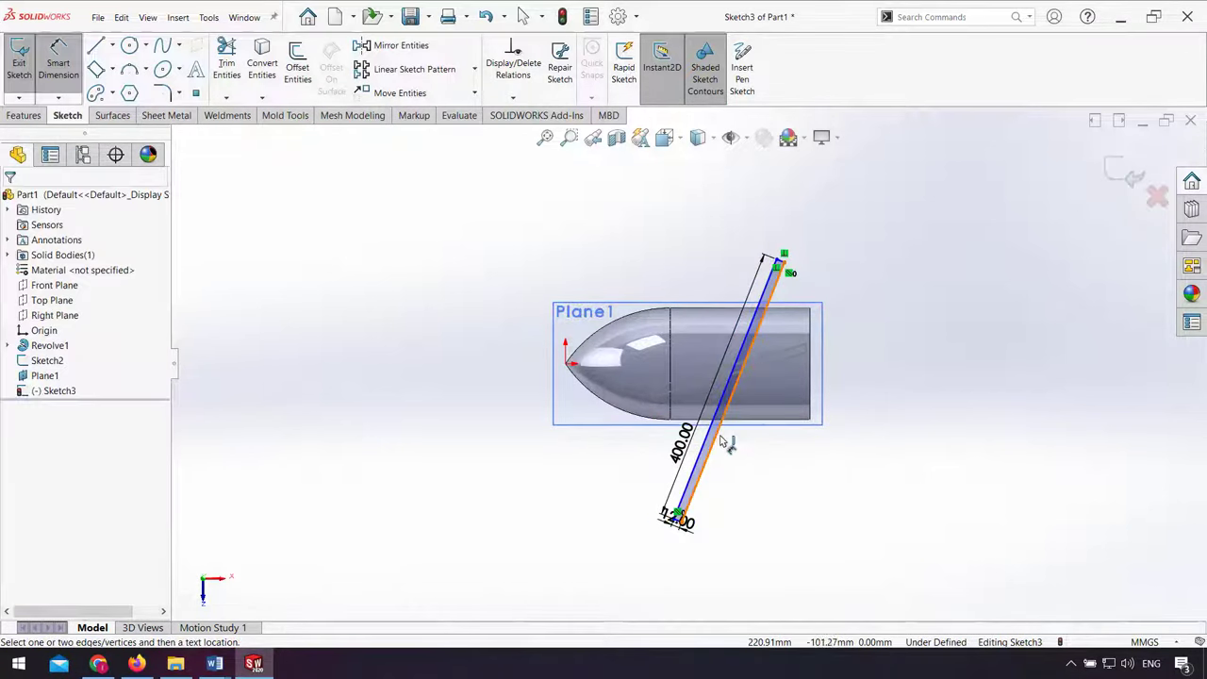
left_click(811, 394)
left_click(769, 471)
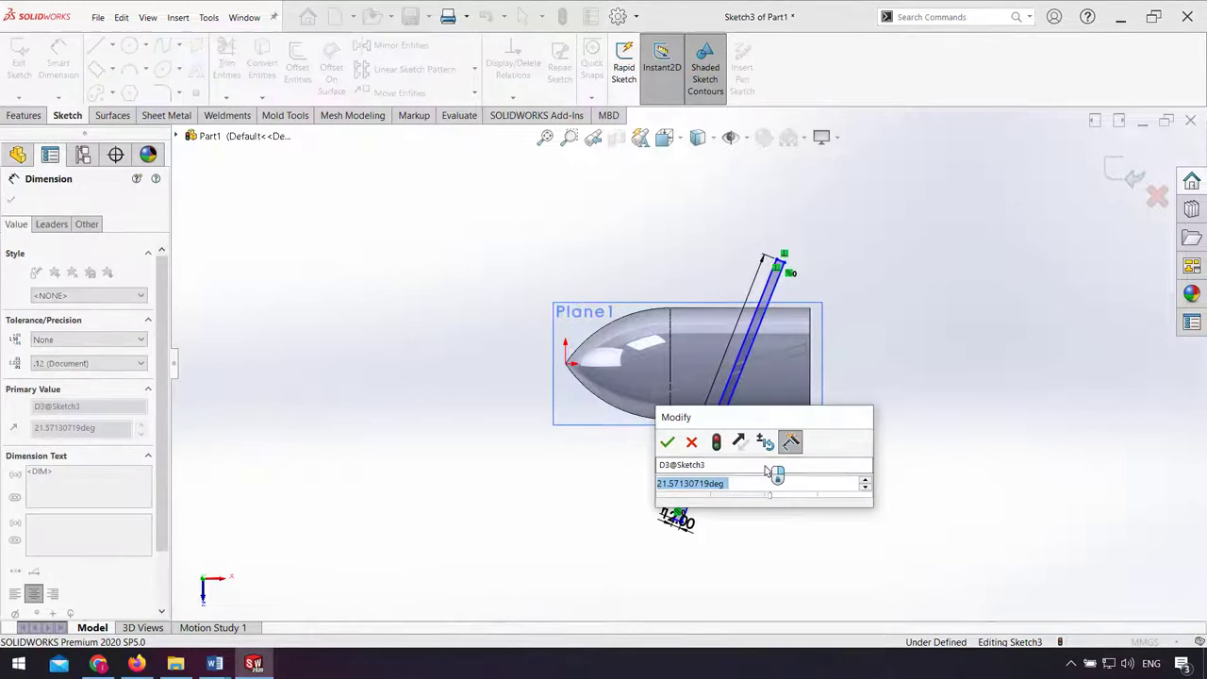
type("14")
key("Return")
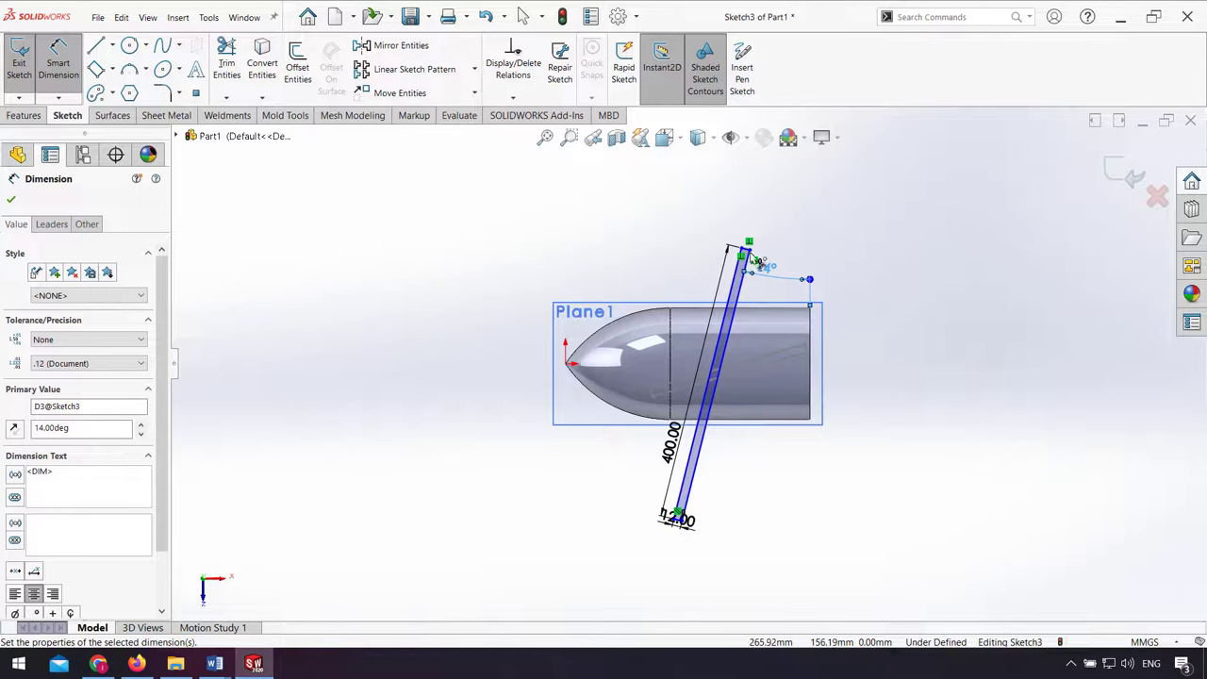
- Position the blade 62 mm horizontally from the hub's corner and 190 mm above the nose point
left_click(809, 305)
left_click(745, 248)
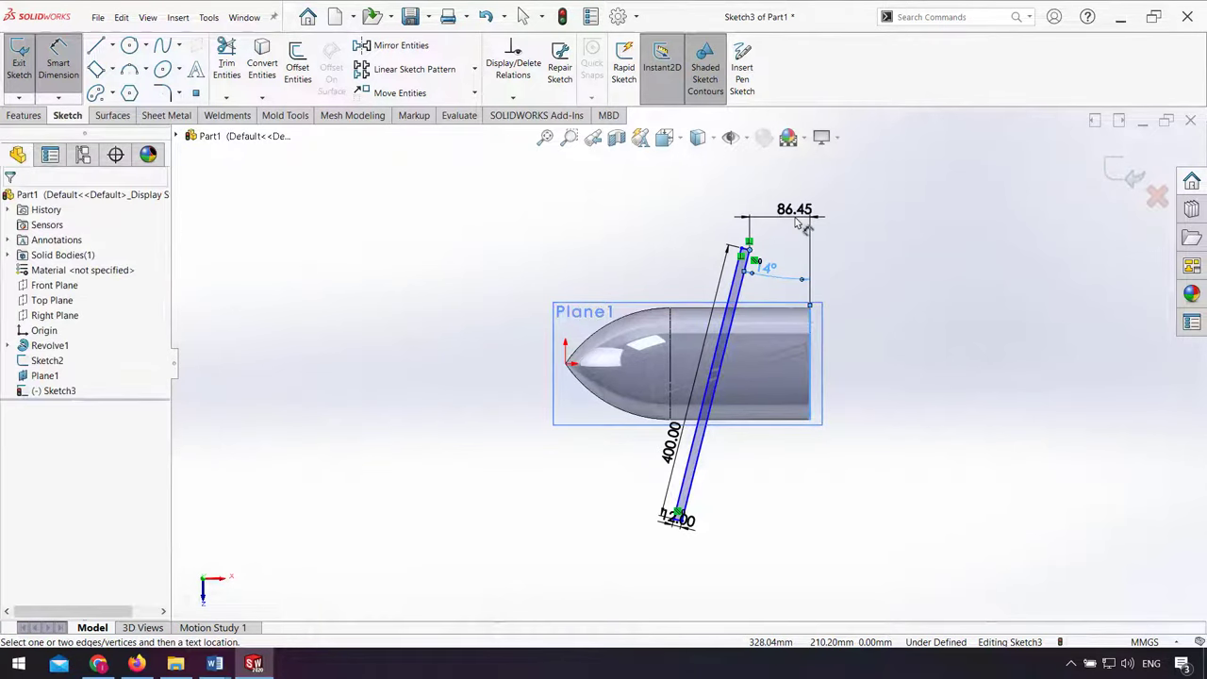
left_click(797, 223)
type("62")
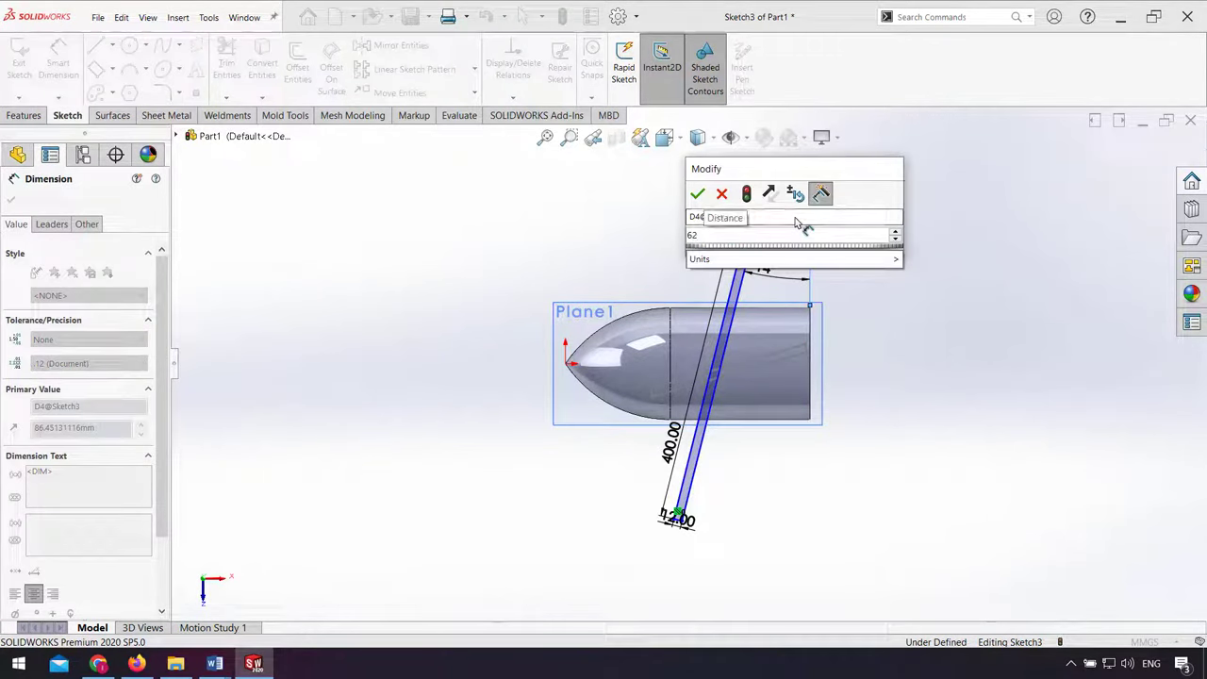
key("Return")
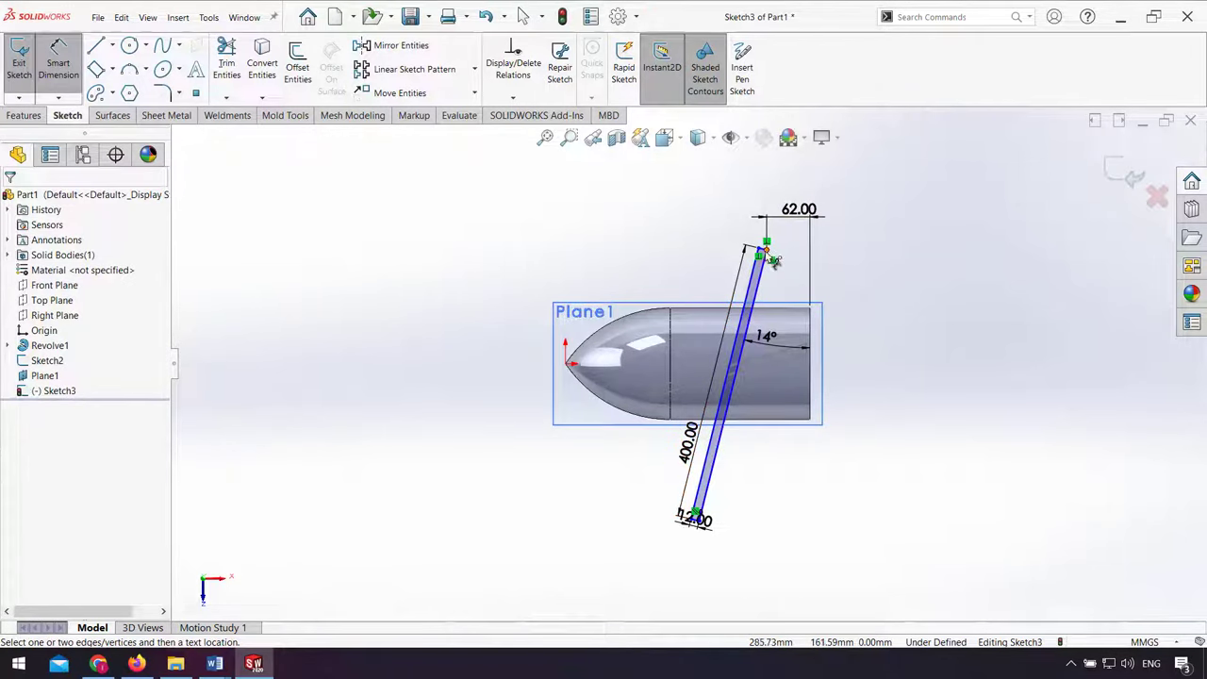
left_click(762, 248)
left_click(570, 367)
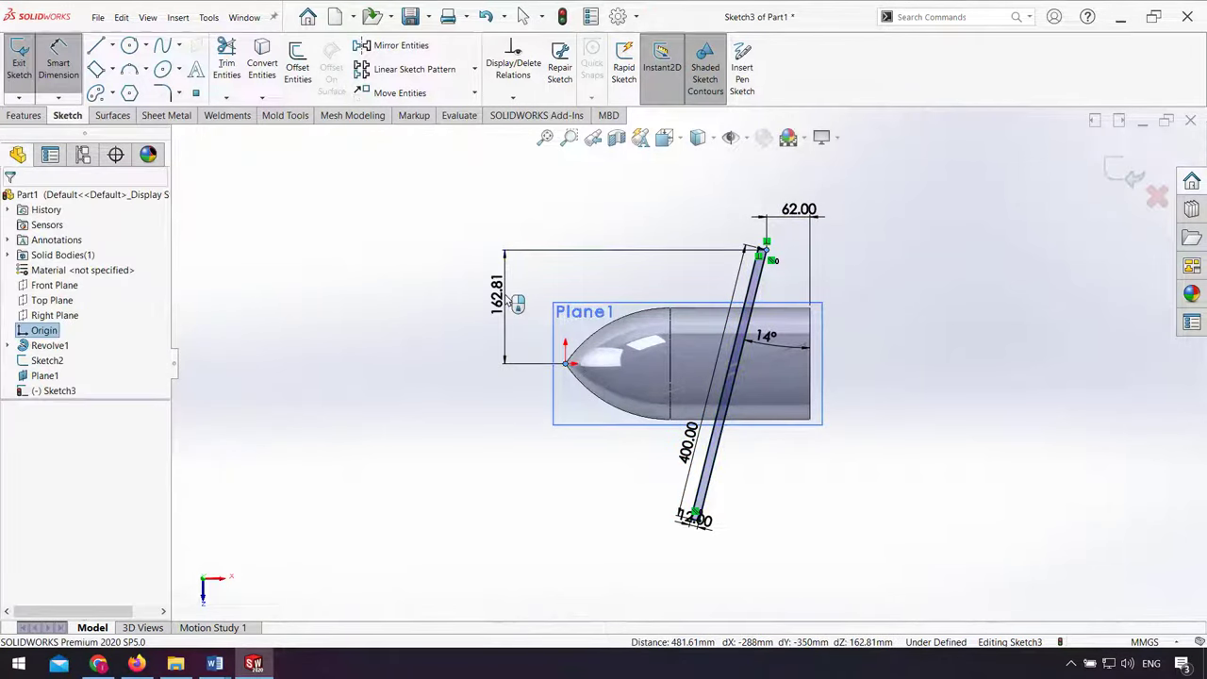
left_click(513, 300)
type("190")
key("Return")
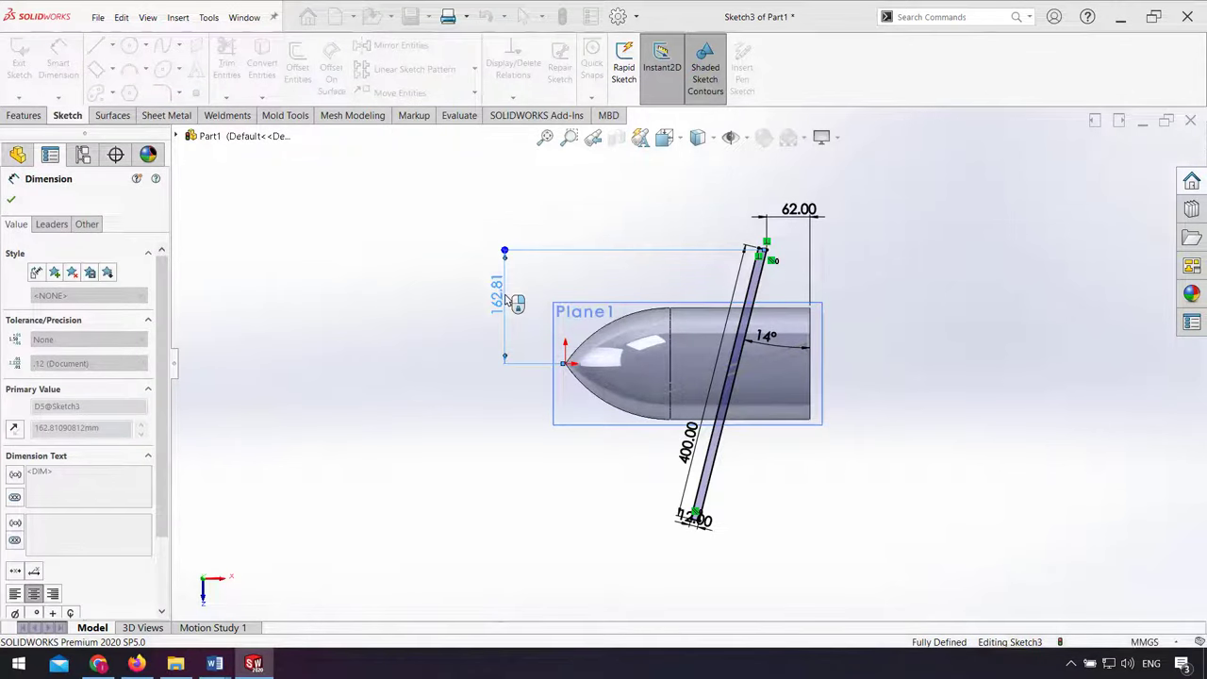
left_click(1061, 263)
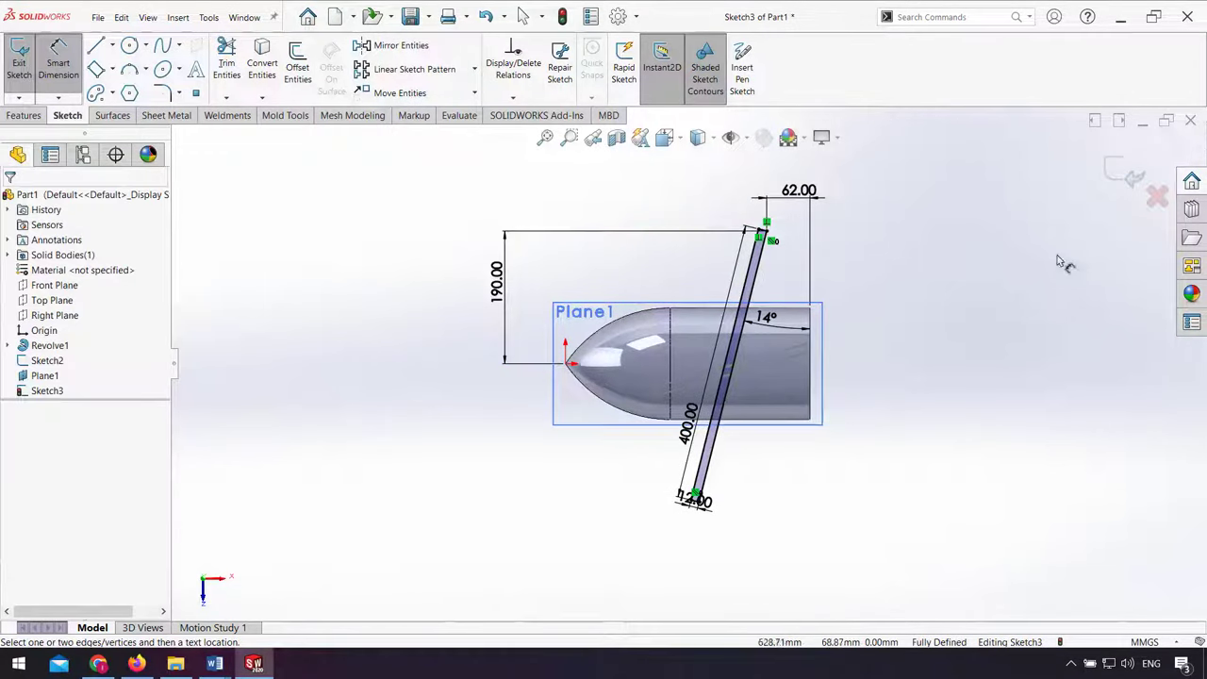
- Loft between Sketch2 on the hub and Sketch3 on Plane1 to form the tapered blade
left_click(1116, 173)
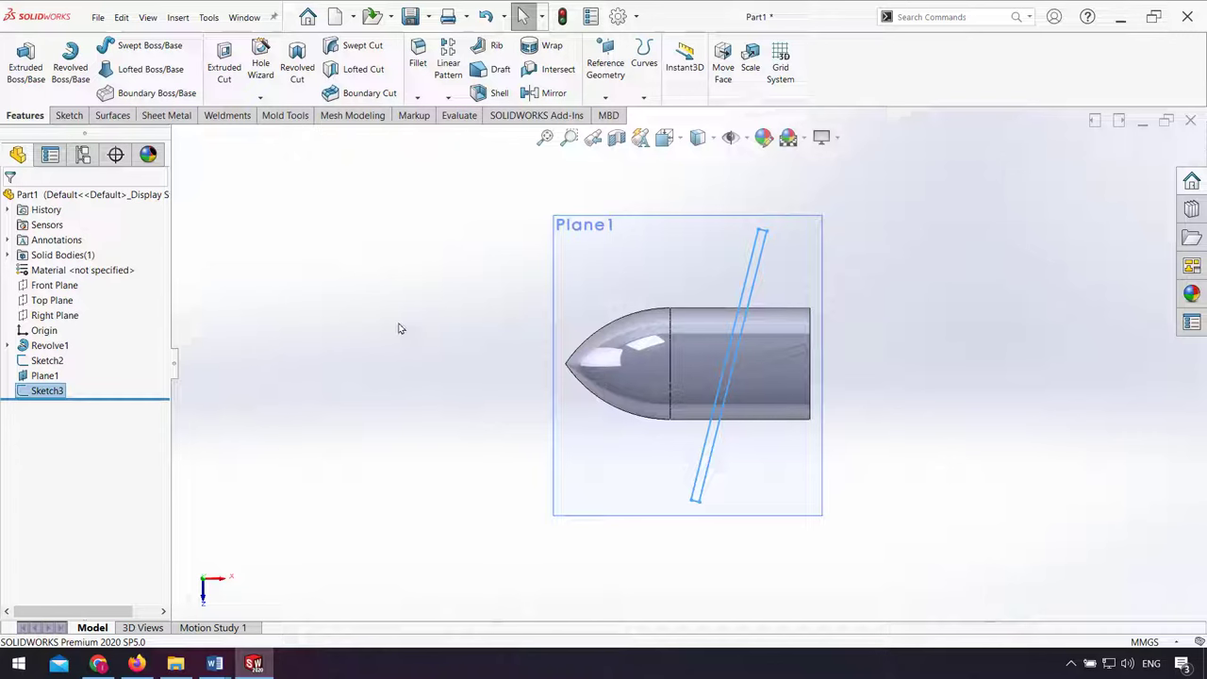
left_click(148, 69)
middle_click_drag(660, 235, 698, 305)
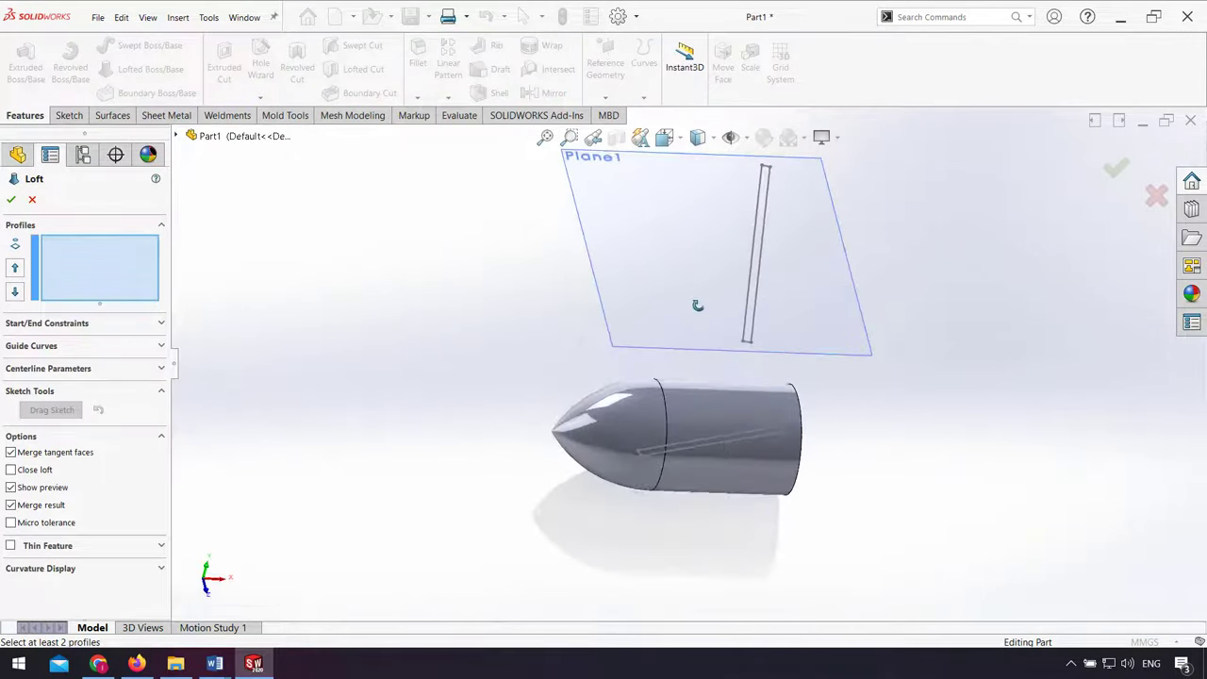
left_click(708, 443)
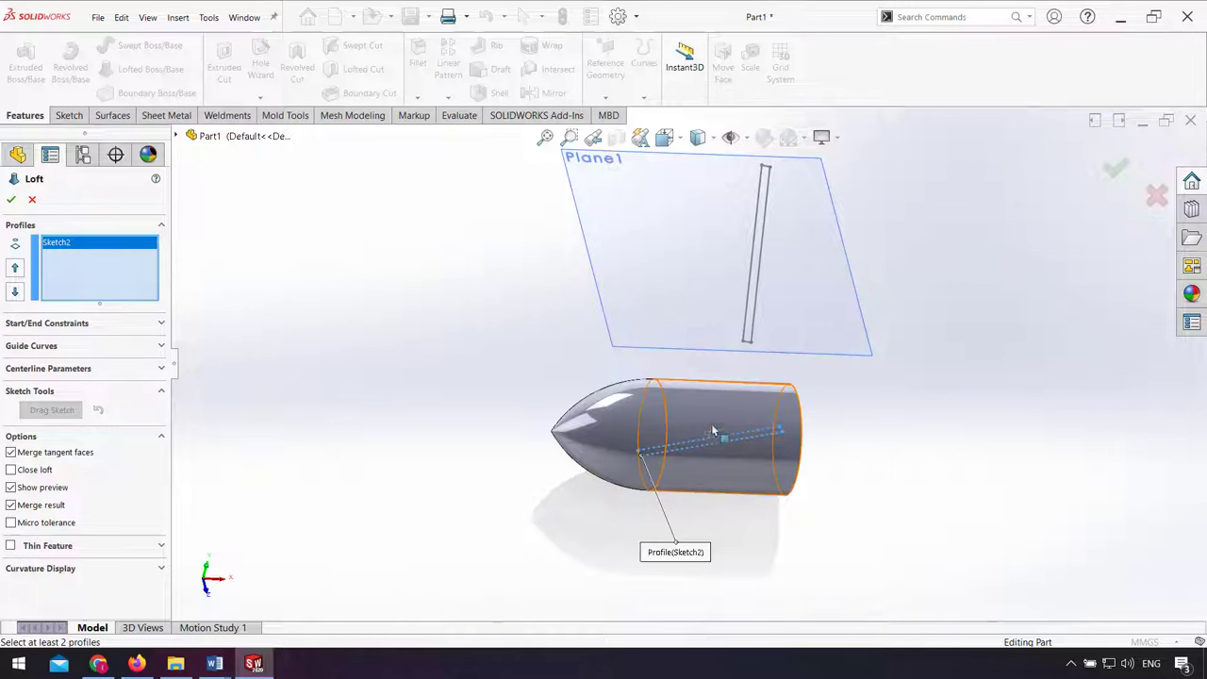
left_click(757, 278)
middle_click_drag(757, 283, 739, 378)
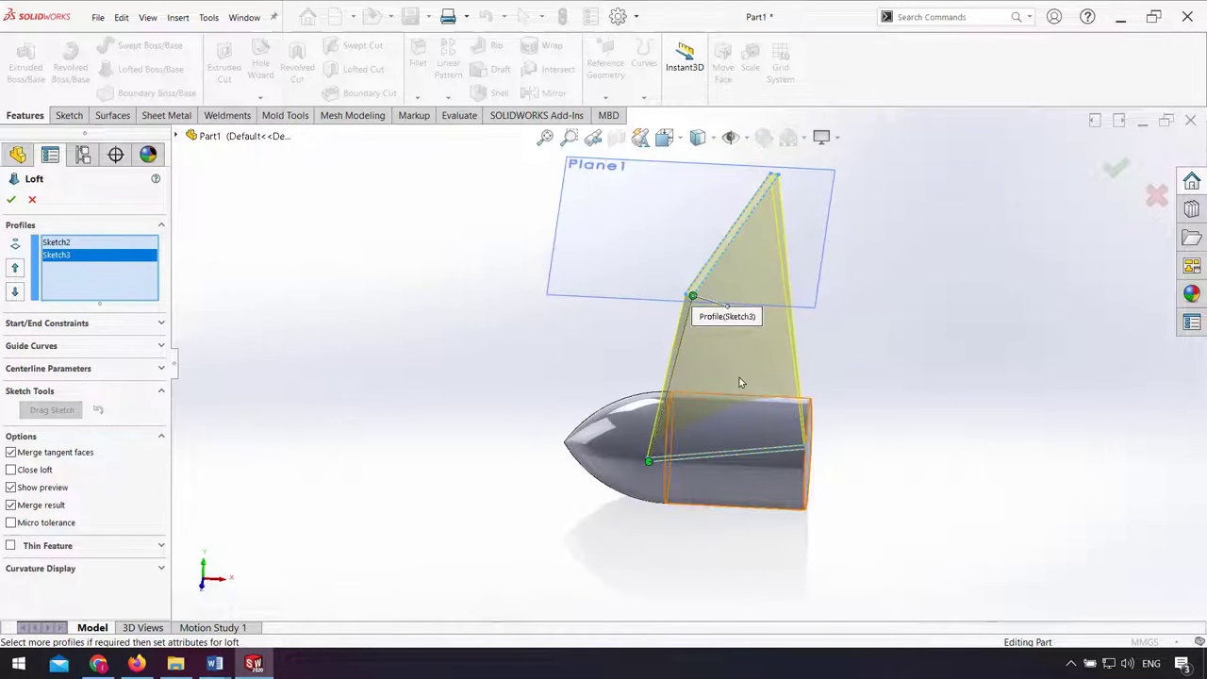
mouse_move(725, 458)
middle_mouse_down()
mouse_move(719, 436)
mouse_move(878, 444)
mouse_move(779, 493)
mouse_move(878, 456)
mouse_move(943, 475)
mouse_move(874, 457)
middle_mouse_up()
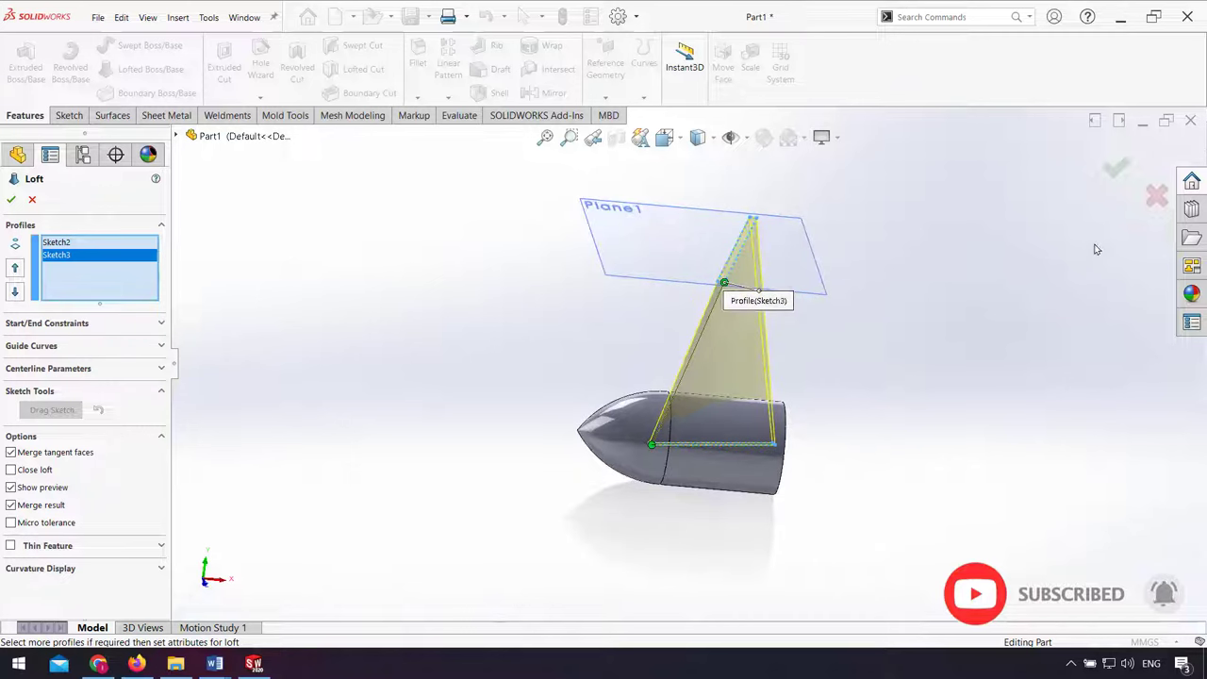
left_click(1113, 172)
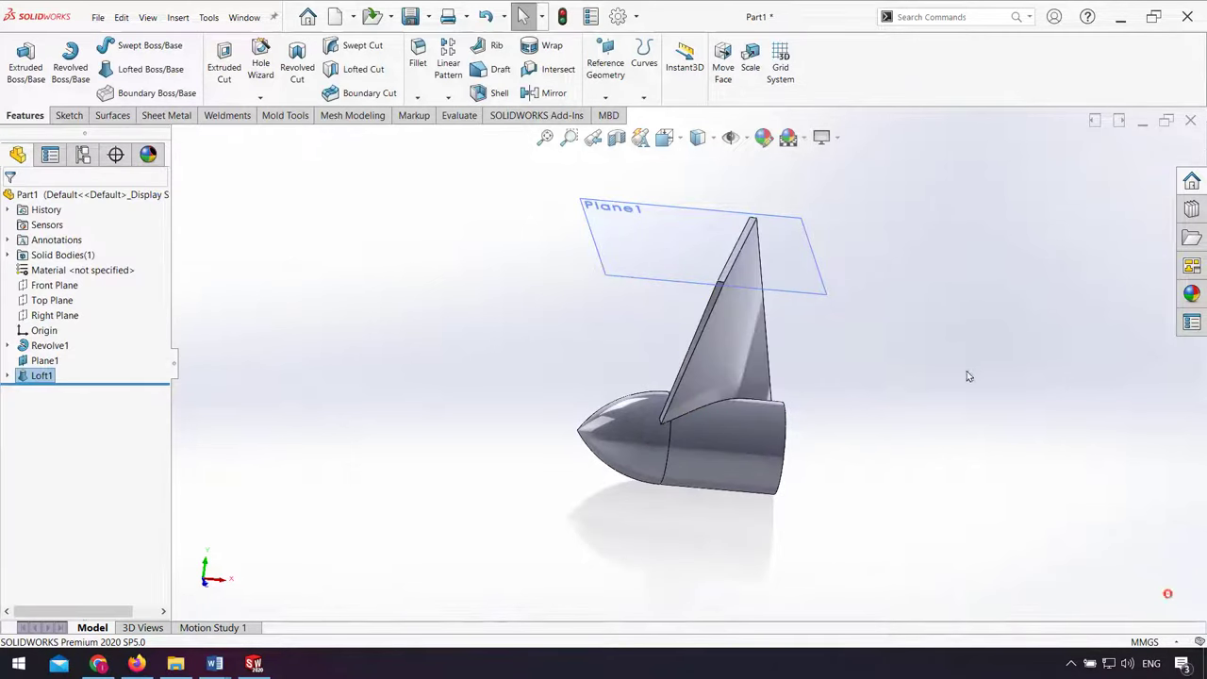
- Hide Plane1 and fillet the blade's slanted and tip edges with a 135 mm radius
left_click(817, 267)
left_click(881, 229)
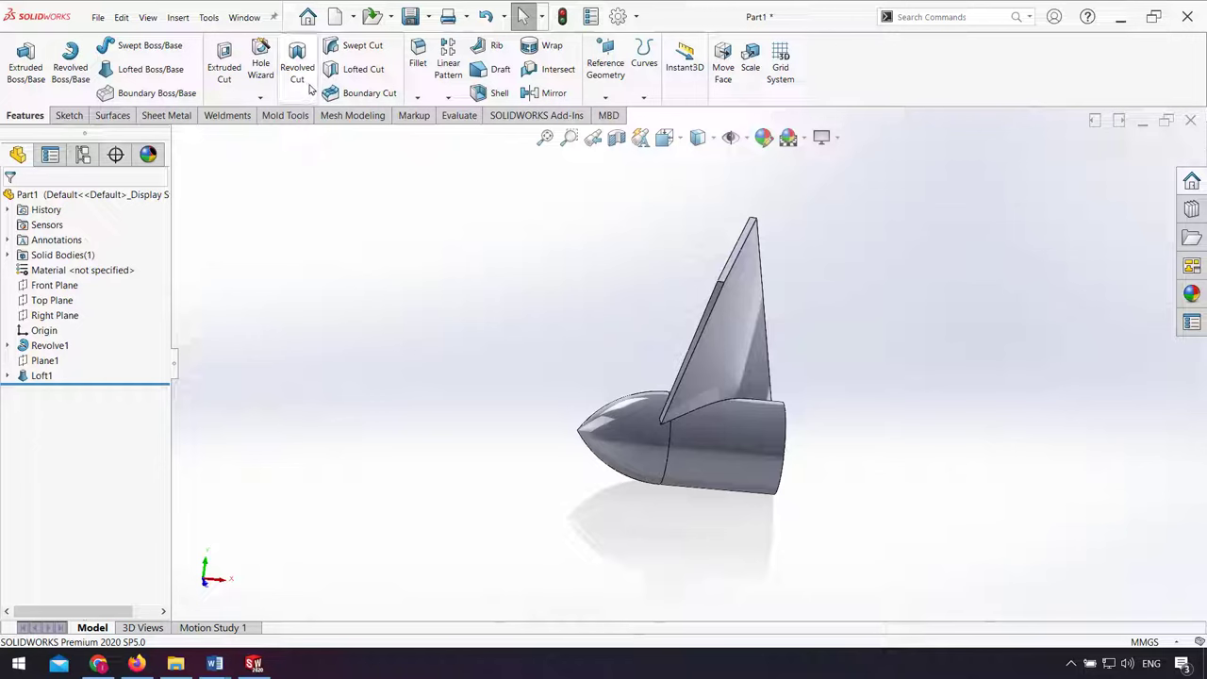
left_click(723, 289)
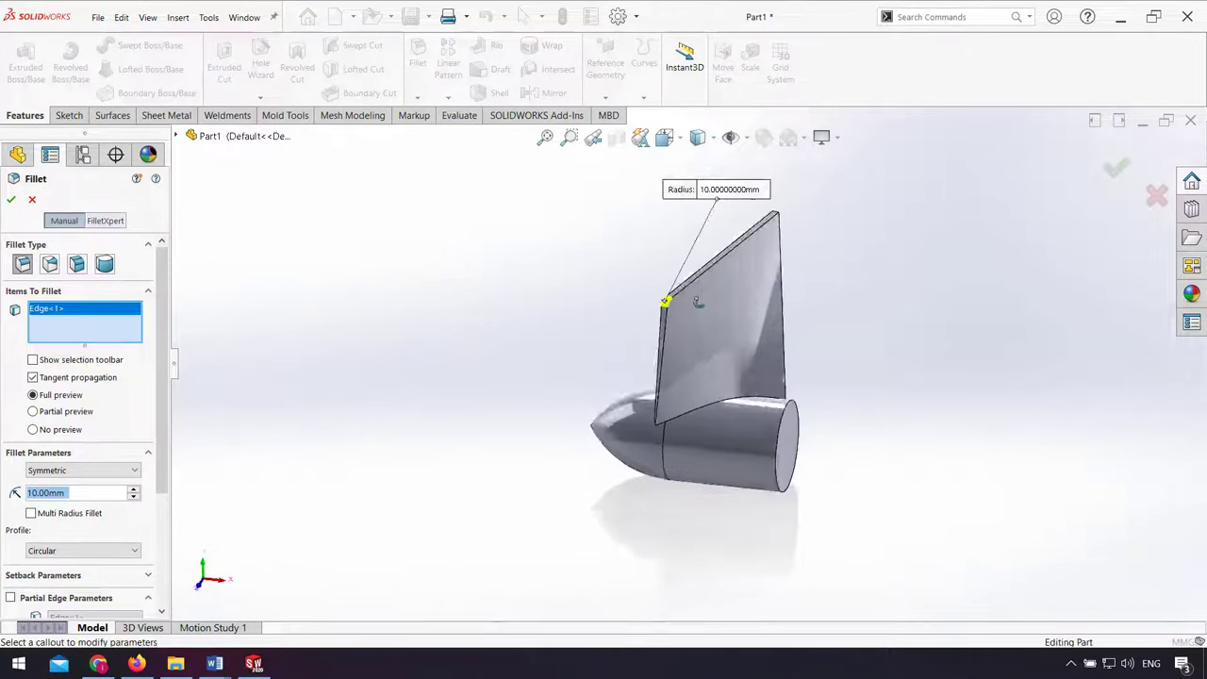
scroll(740, 275, "down", 5)
left_click(743, 274)
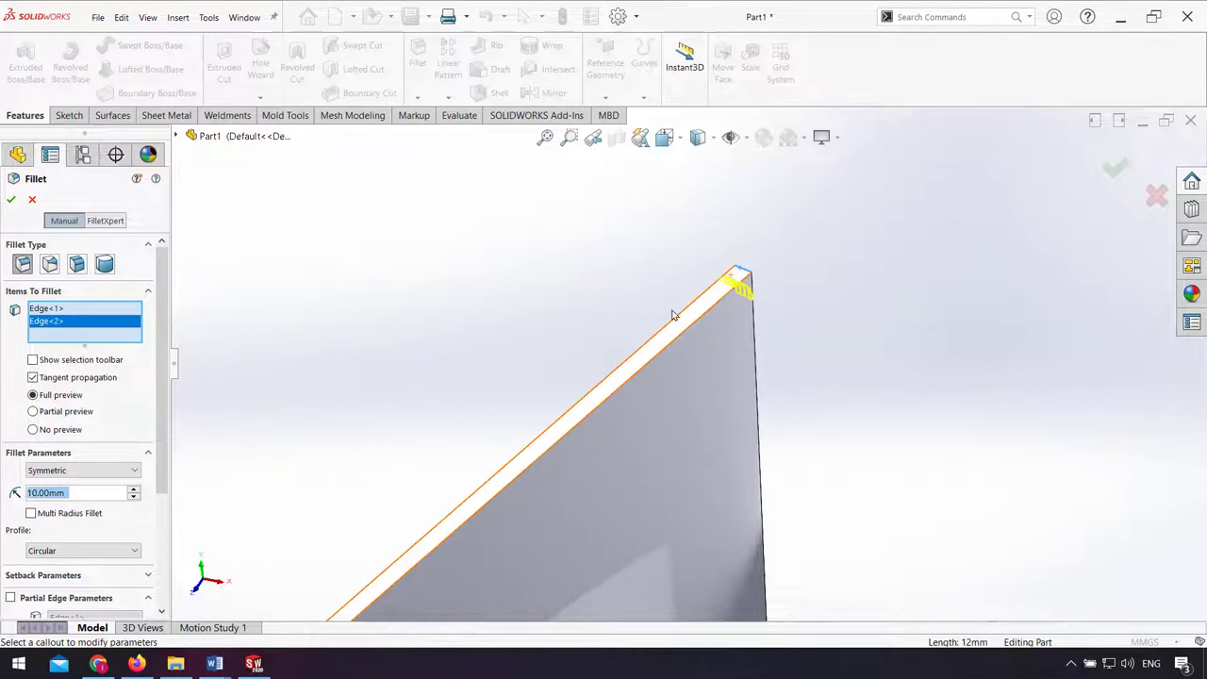
type("135")
key("Return")
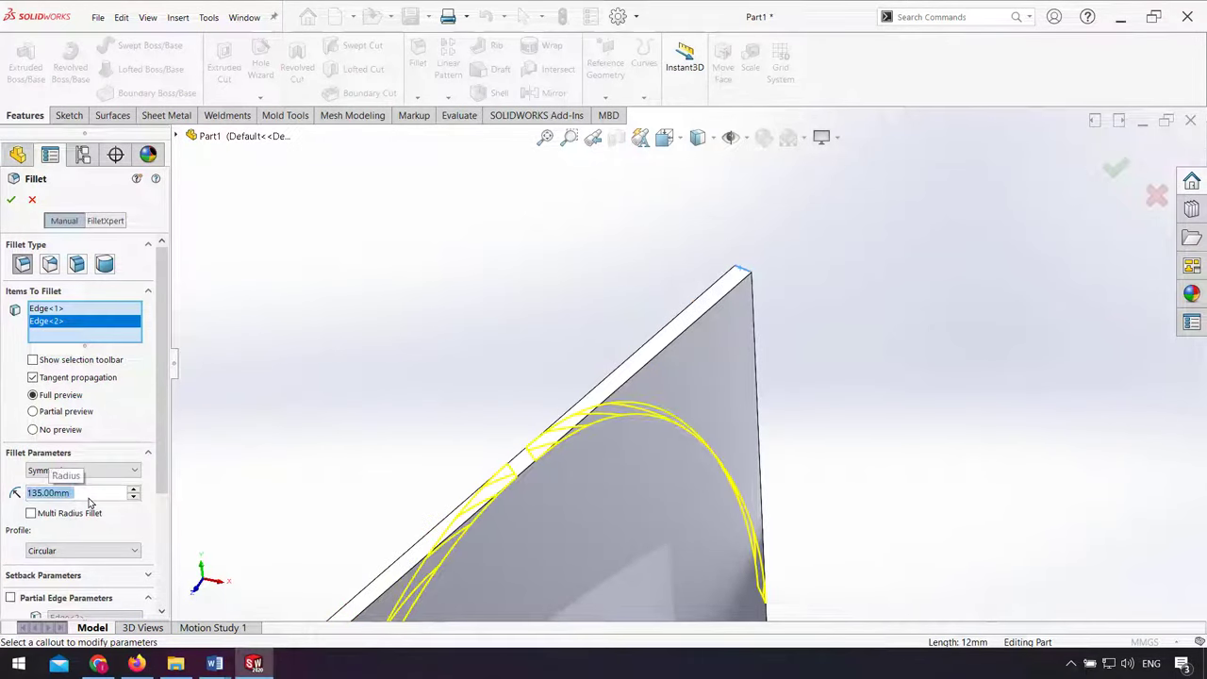
scroll(497, 508, "up", 3)
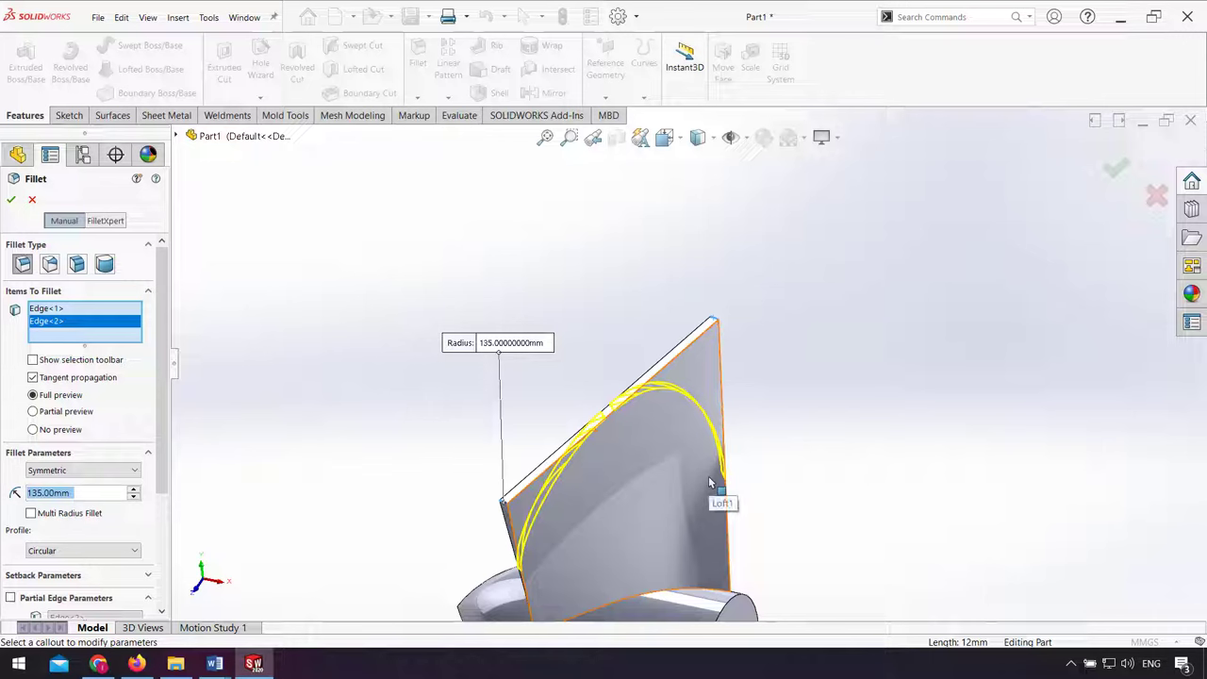
key("Return")
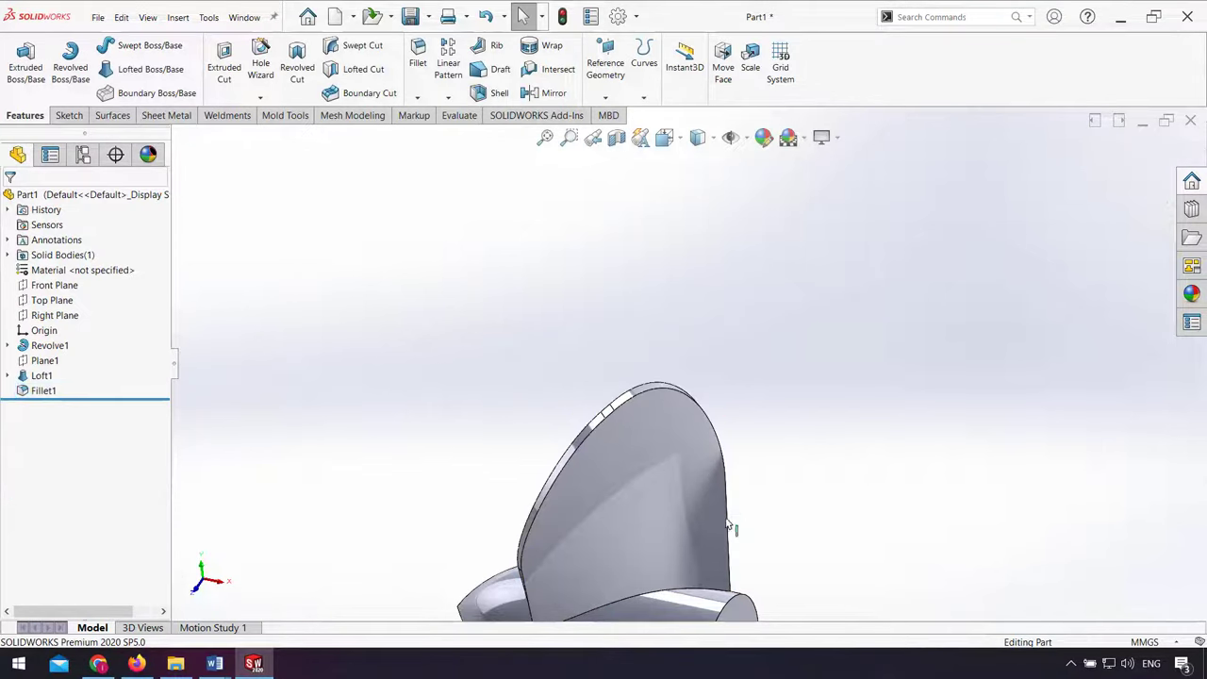
scroll(730, 524, "up", 3)
- Circular-pattern Loft1 and Fillet1 six times around the hub's cylindrical face
middle_click_drag(733, 507, 672, 531)
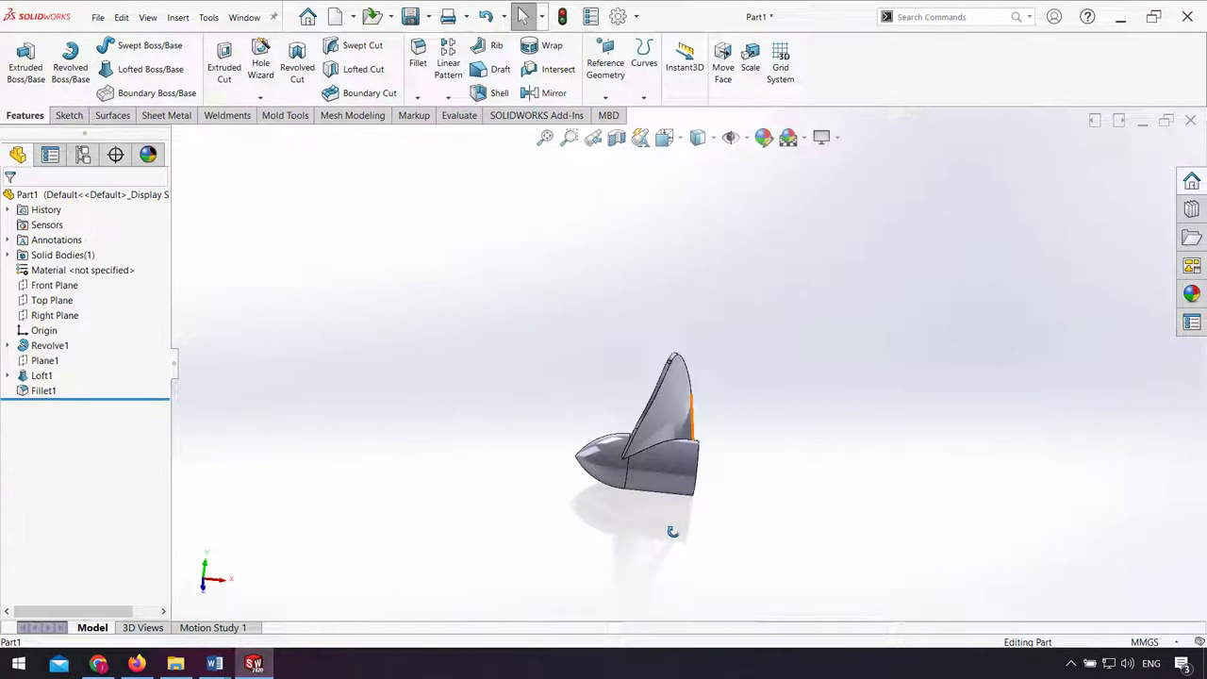
left_click(448, 98)
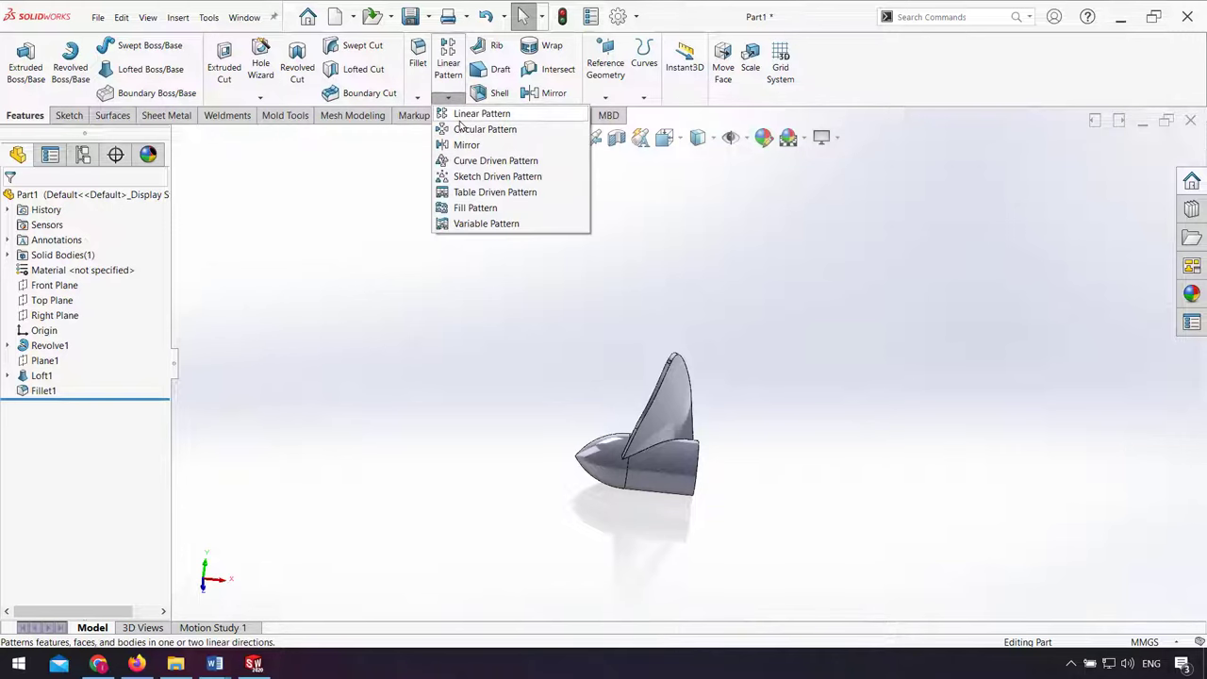
left_click(459, 129)
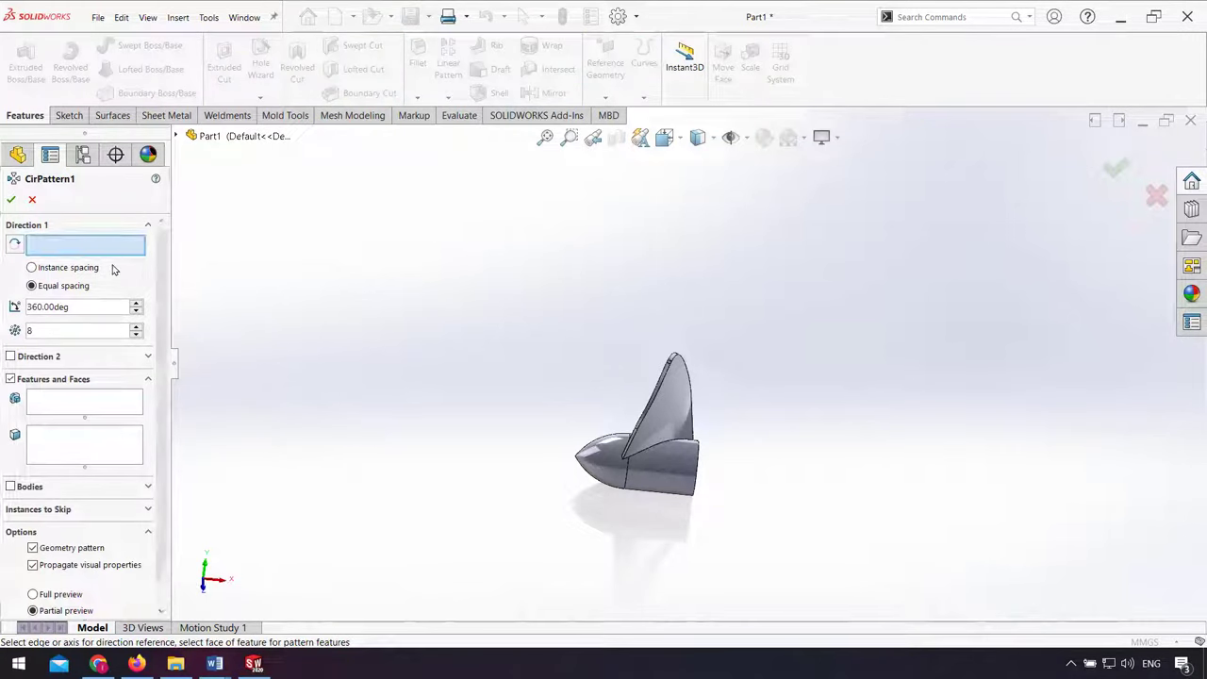
left_click(672, 467)
left_click(77, 404)
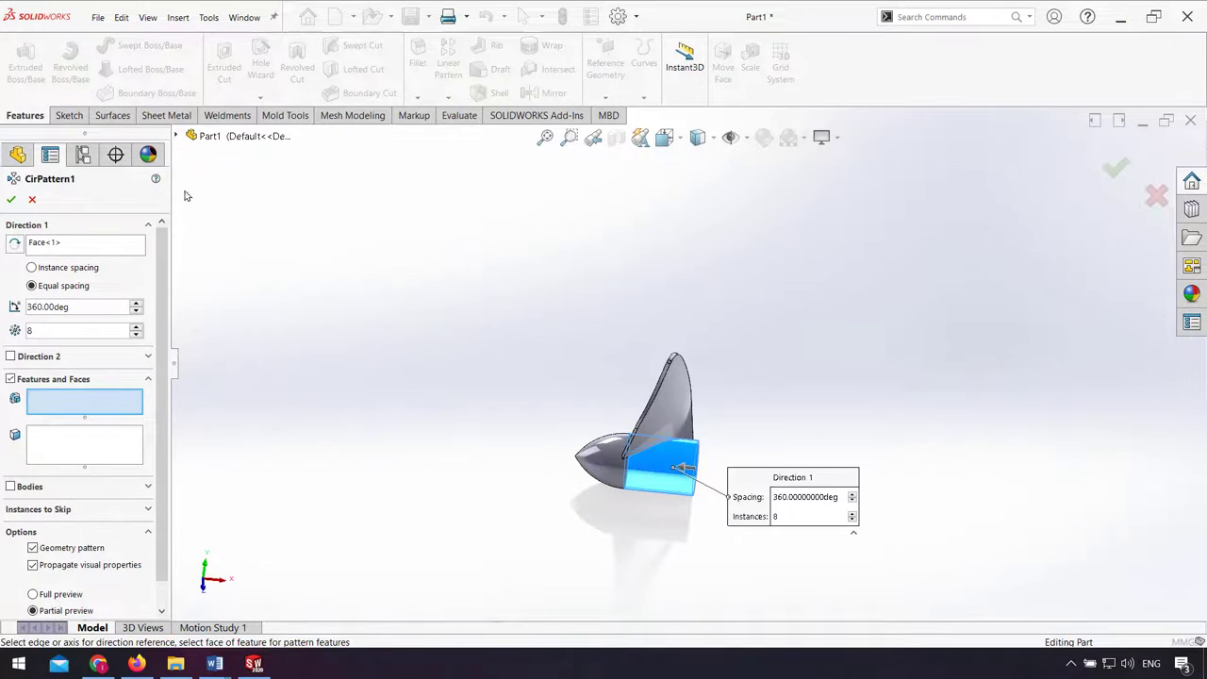
left_click(176, 136)
left_click(225, 317)
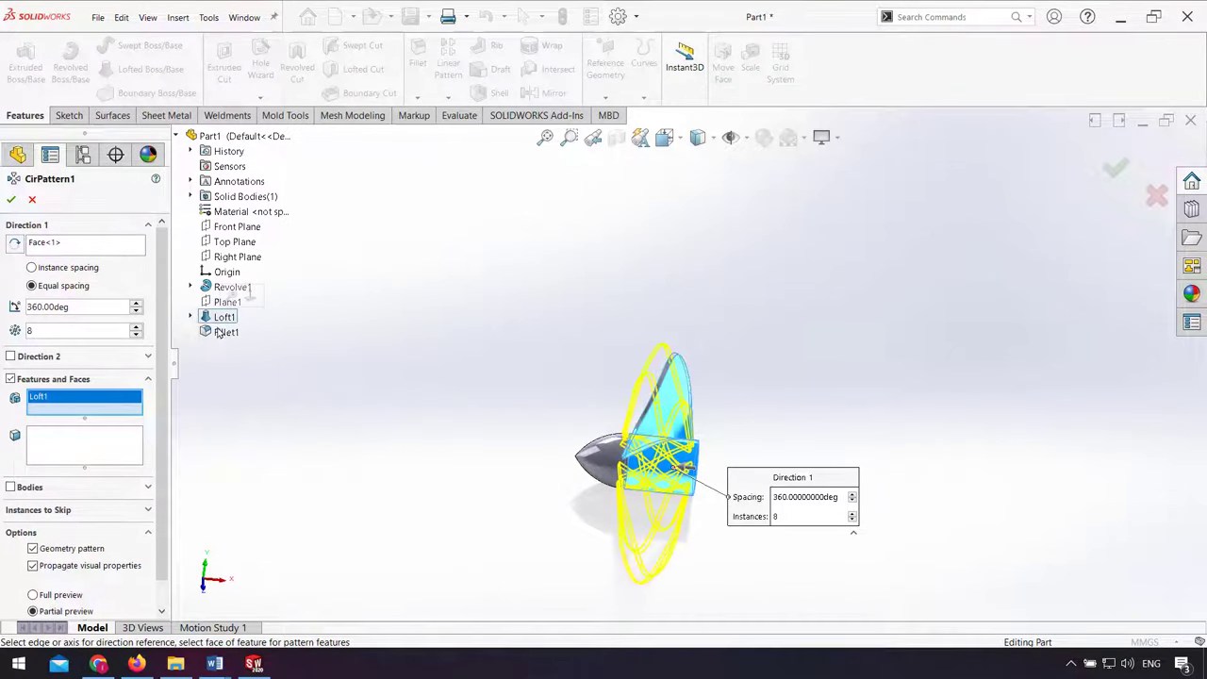
left_click(224, 332)
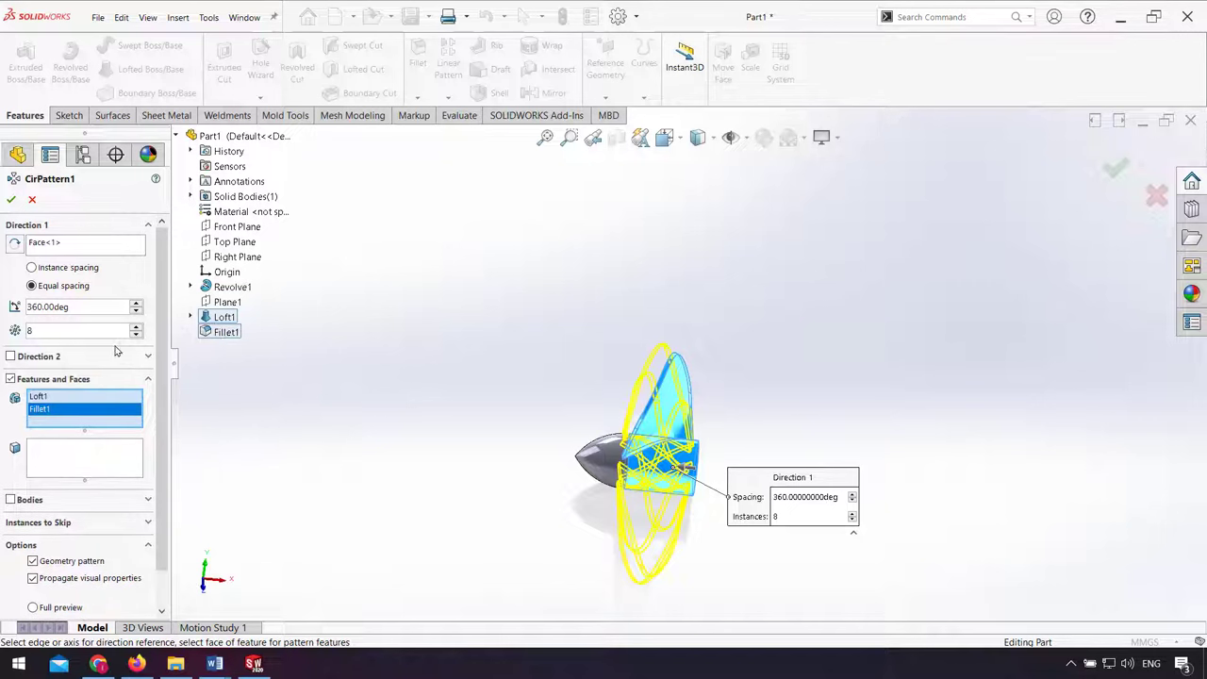
middle_click_drag(318, 322, 441, 313)
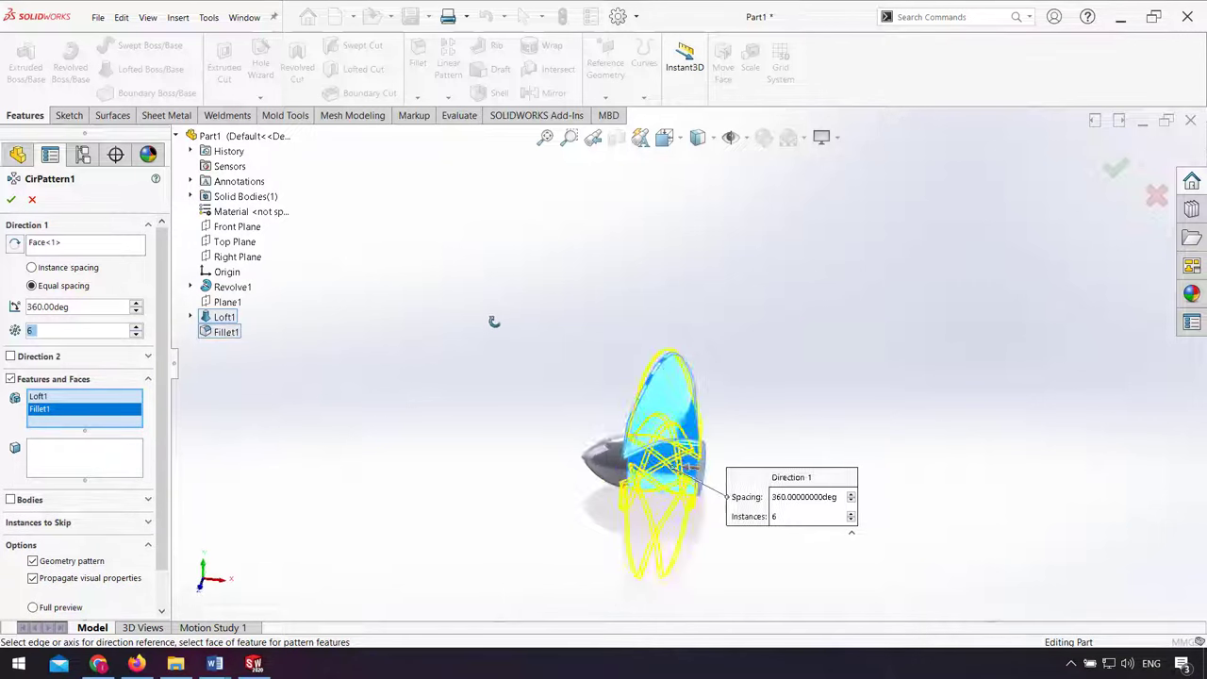
left_click(12, 200)
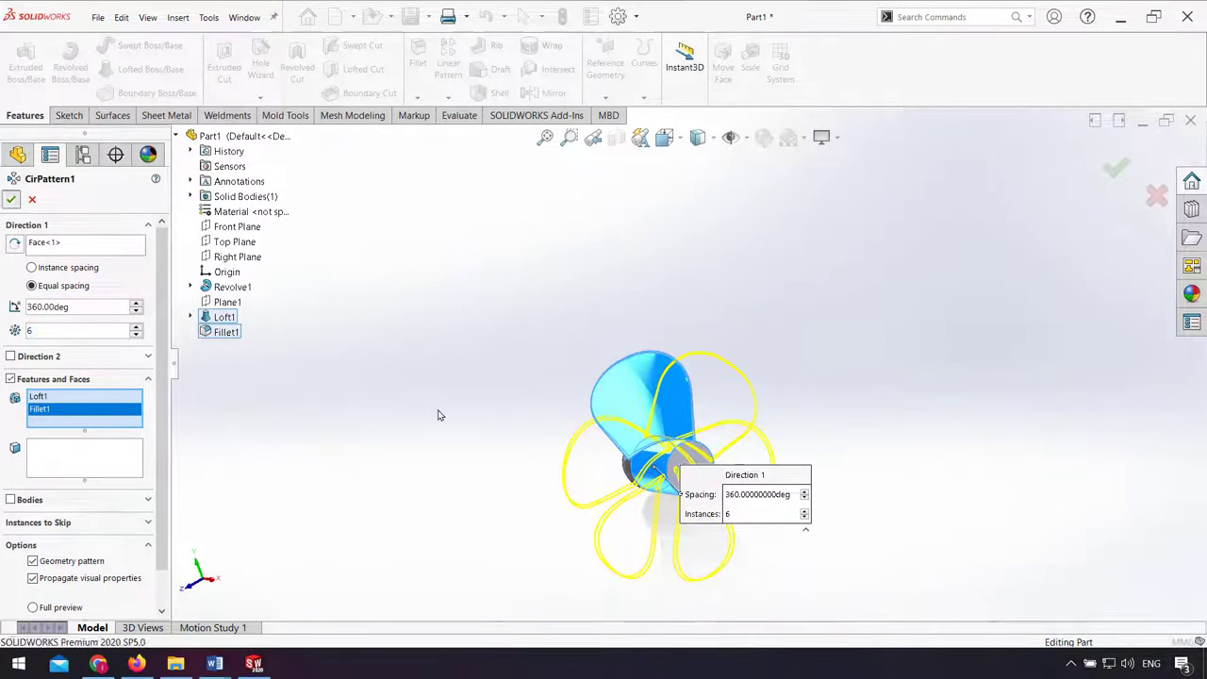
middle_click_drag(443, 428, 522, 453)
middle_click_drag(660, 472, 779, 487)
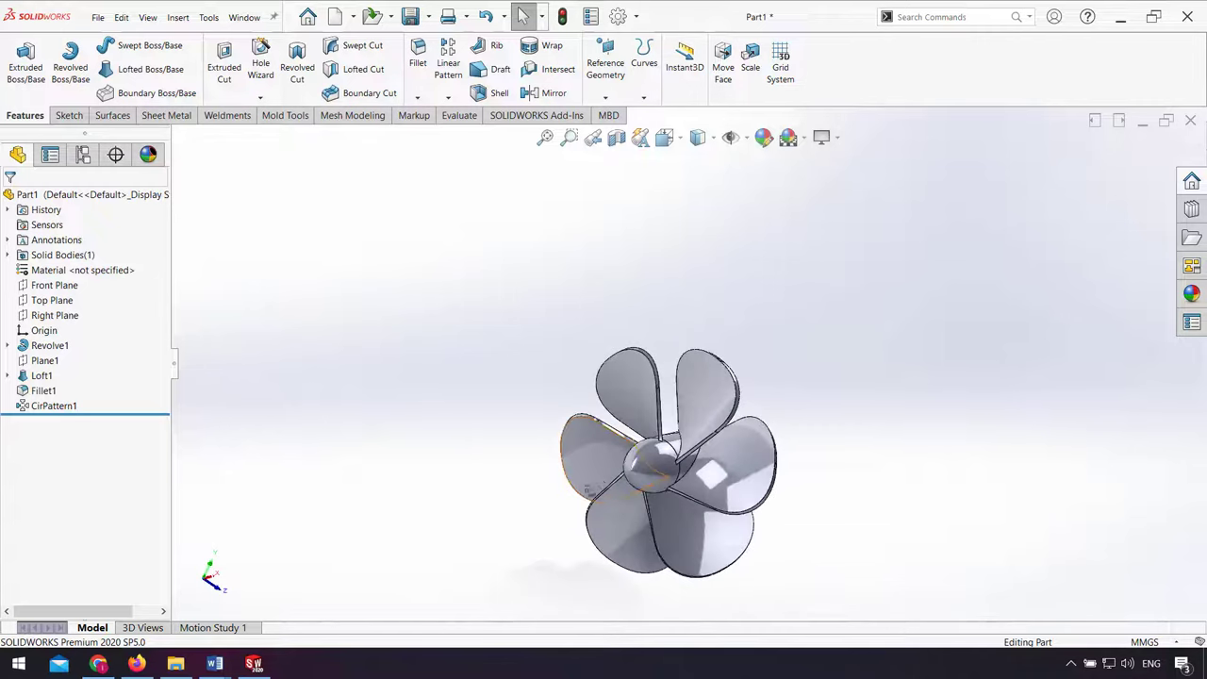
- Switch the view to perspective and turn the propeller to face the front in Motion Study 1
left_click(836, 140)
left_click(849, 202)
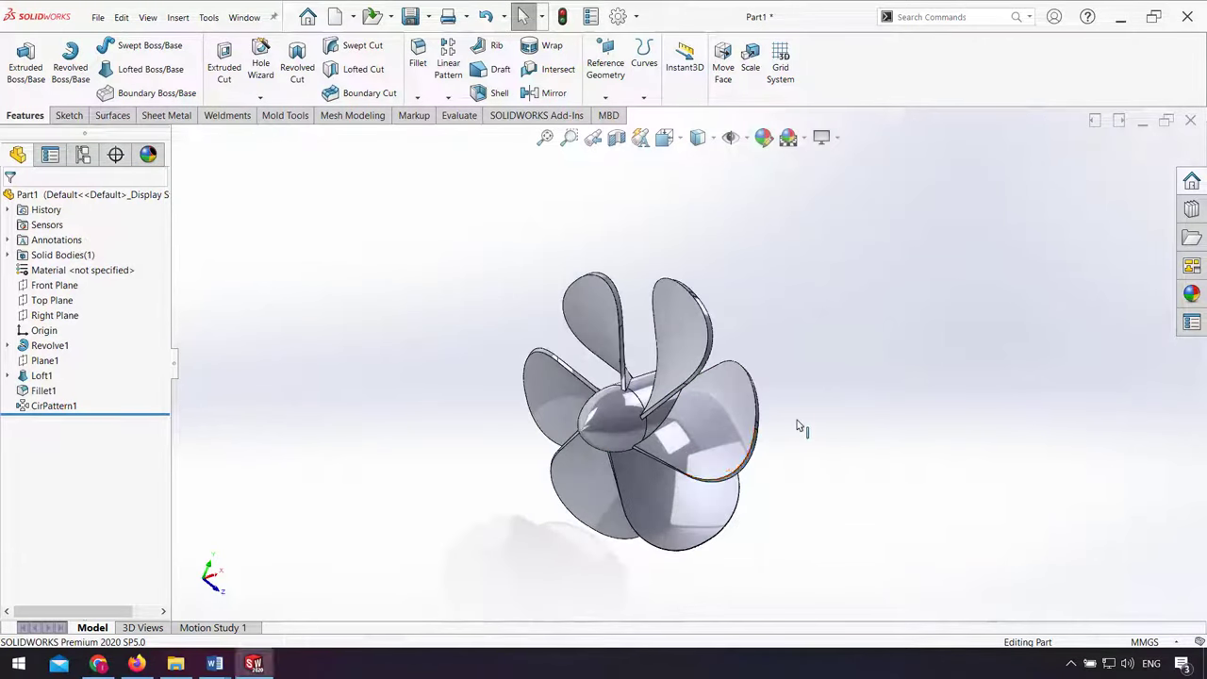
left_click(214, 628)
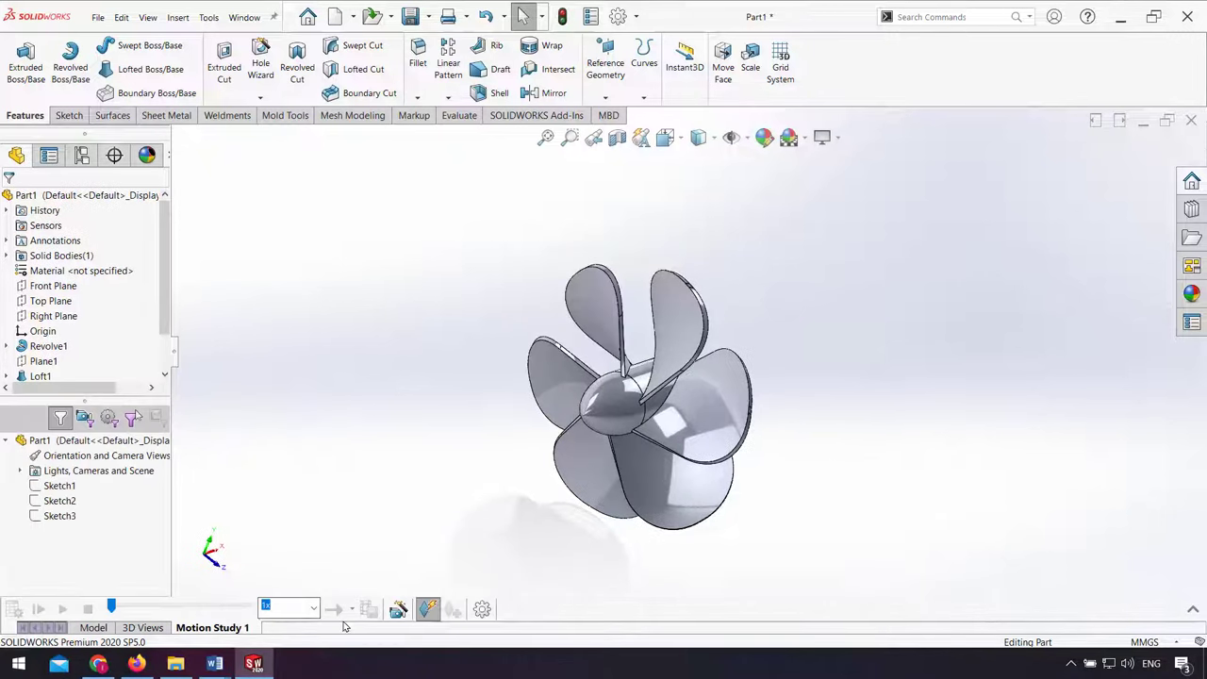
middle_click_drag(566, 472, 494, 558)
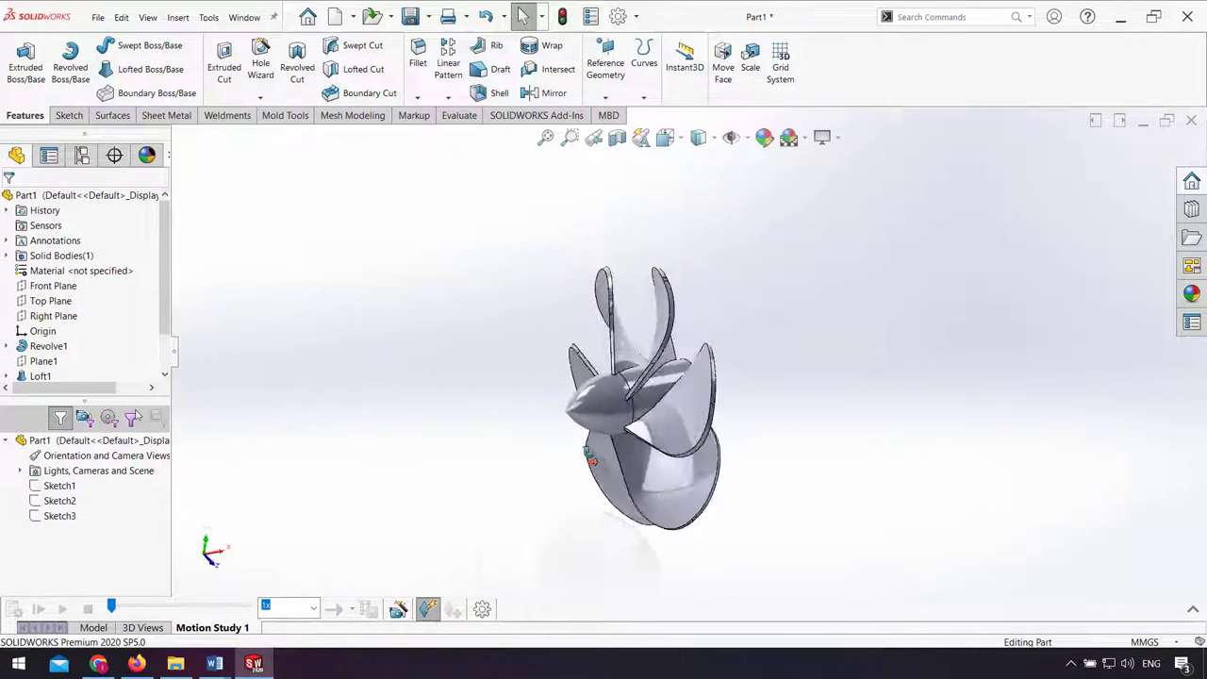
- Use the Animation Wizard to rotate the model one clockwise turn about the Y-axis, then play it
left_click(399, 611)
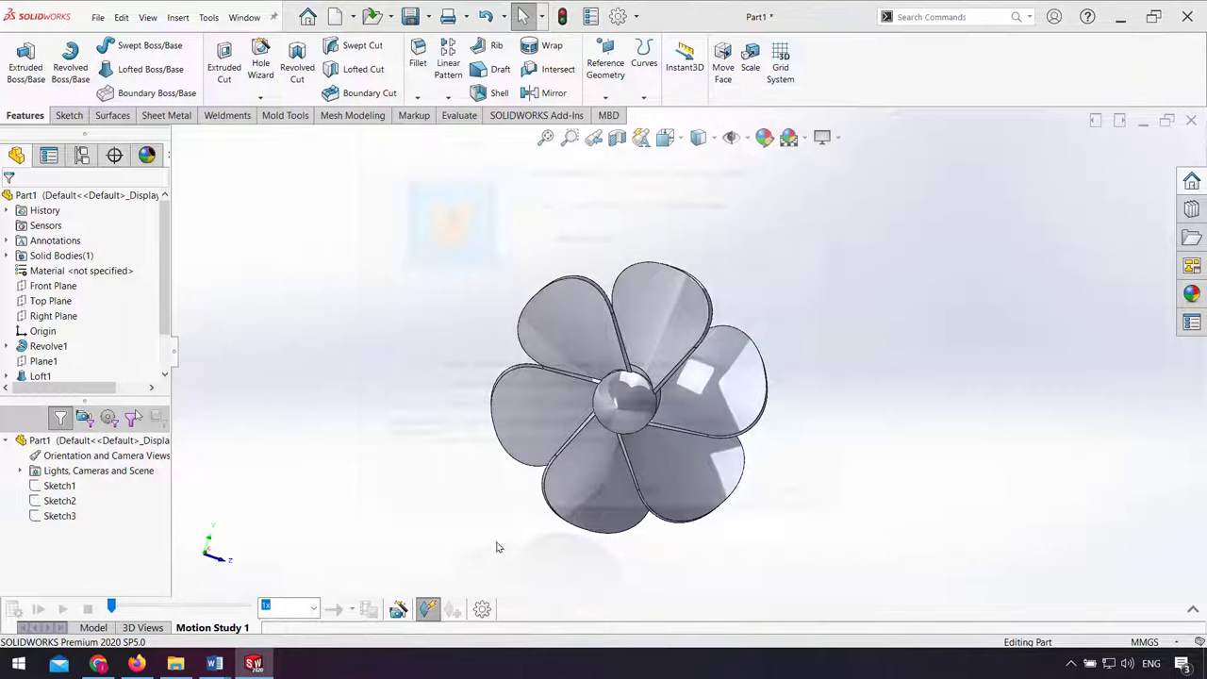
left_click(668, 498)
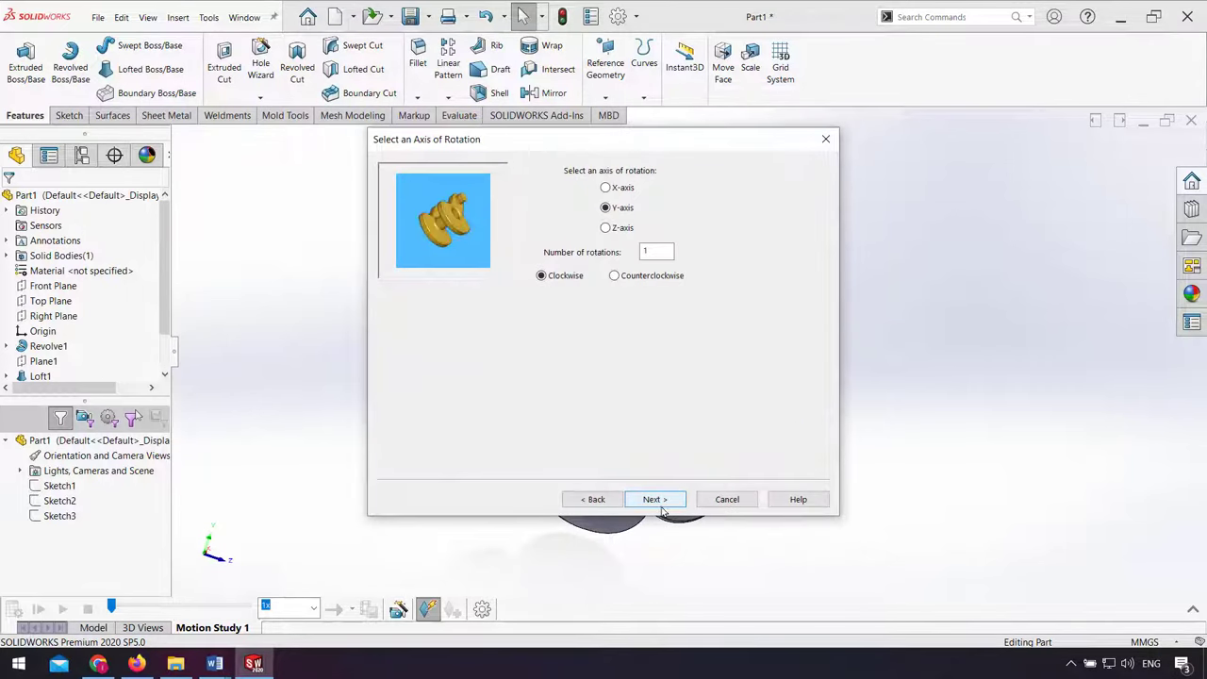
left_click(662, 503)
left_click(662, 503)
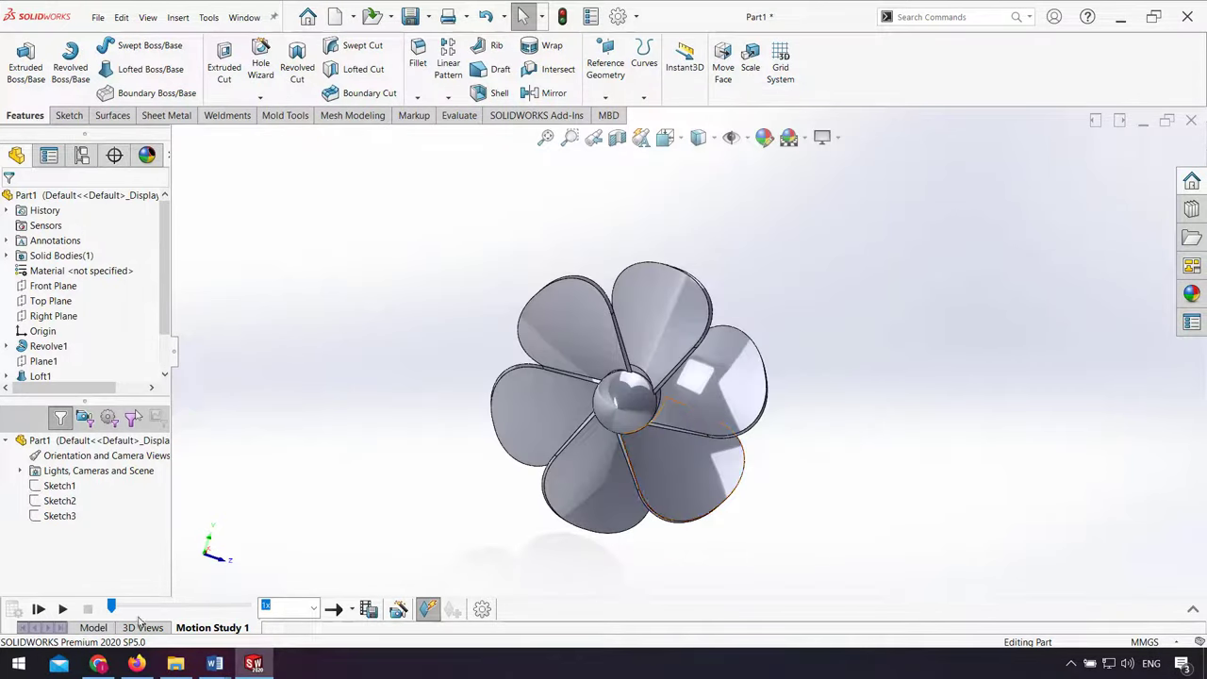
left_click(37, 609)
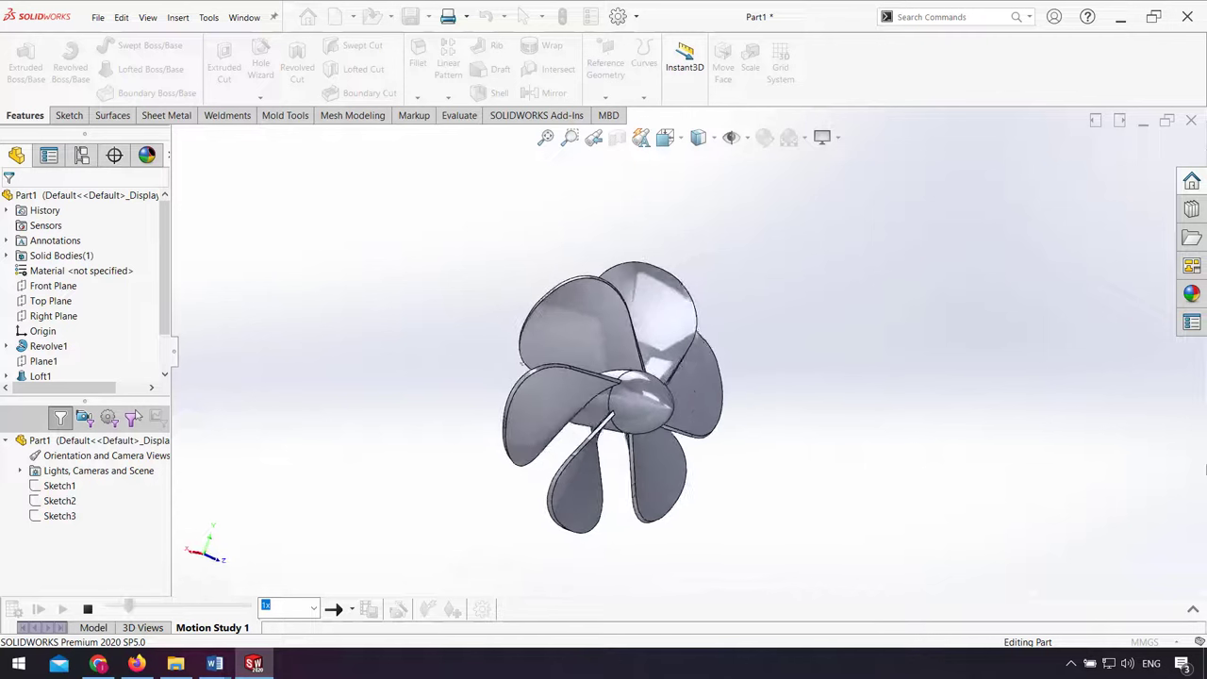